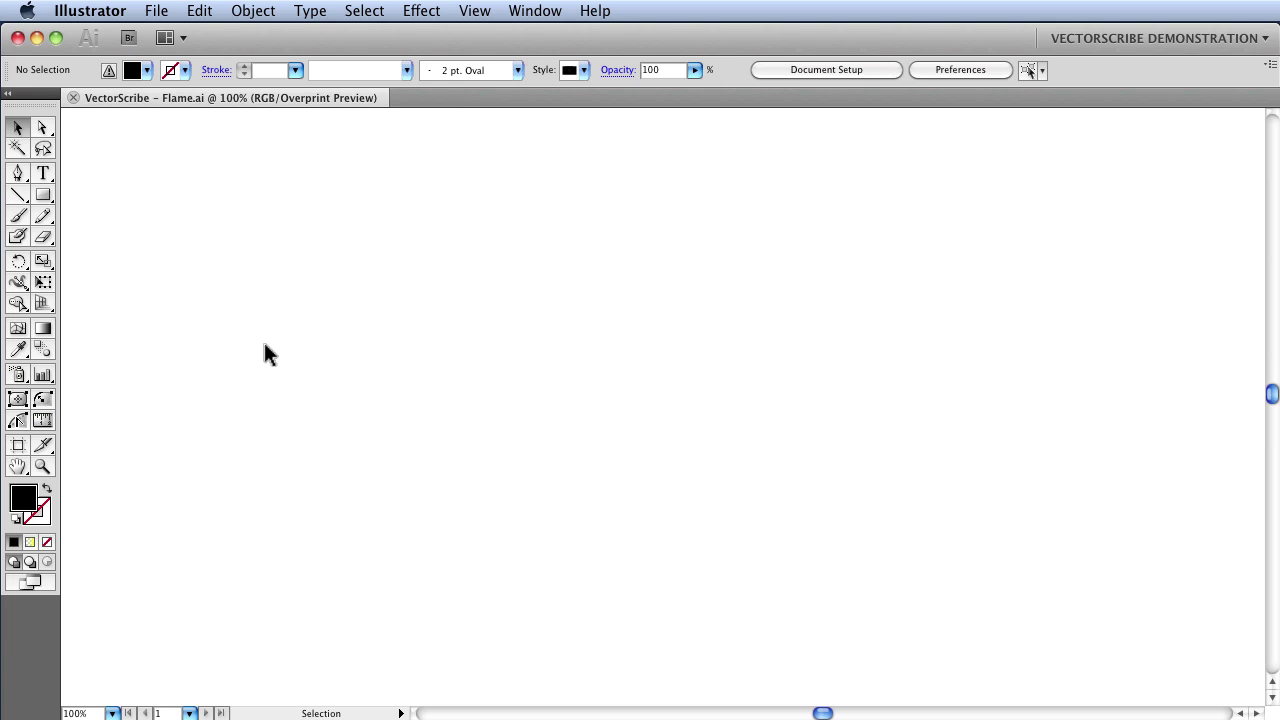
- Open the Dynamic Shapes, Dynamic Corners and PathScribe panels from Window > VectorScribe
click(537, 17)
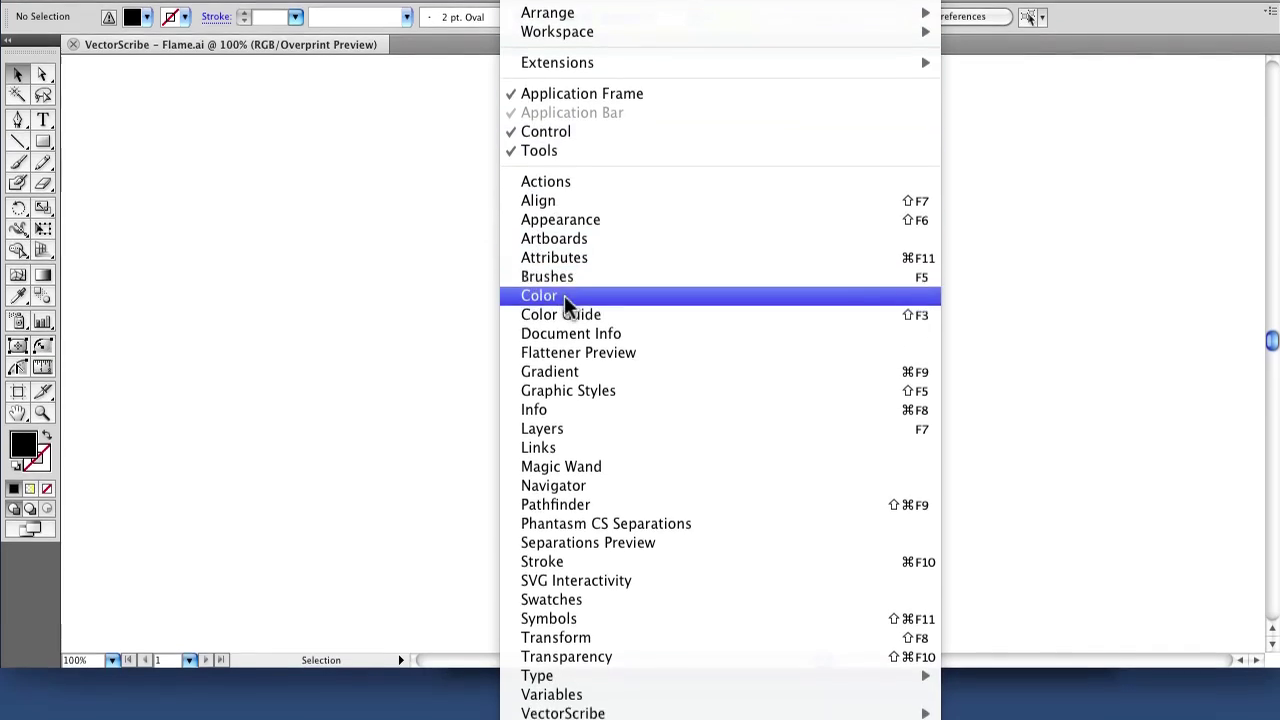
mouse_move(621, 622)
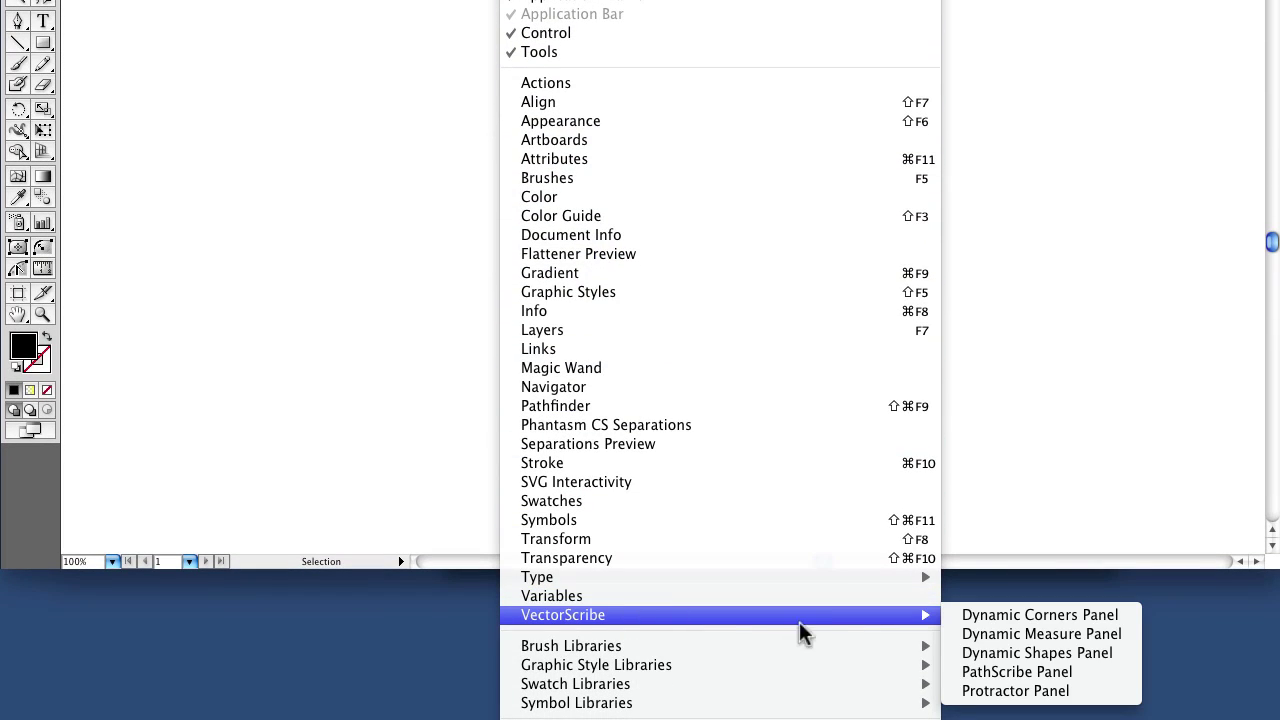
click(980, 652)
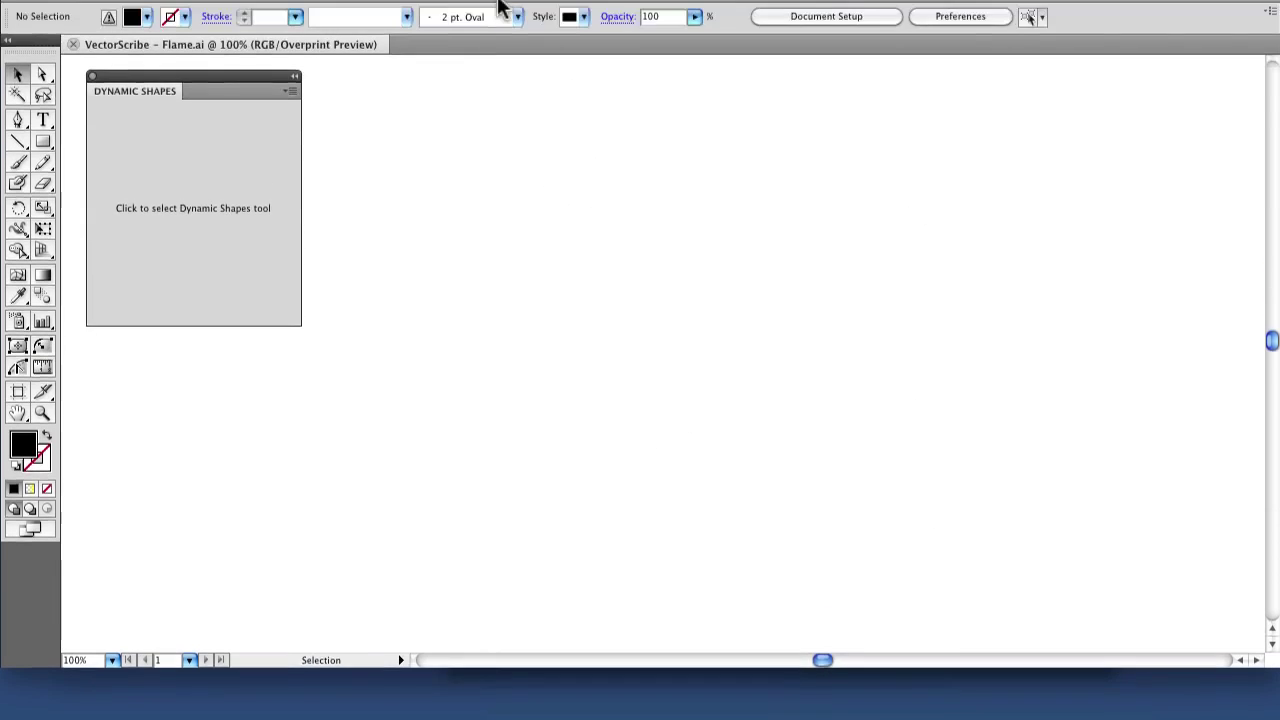
click(520, 14)
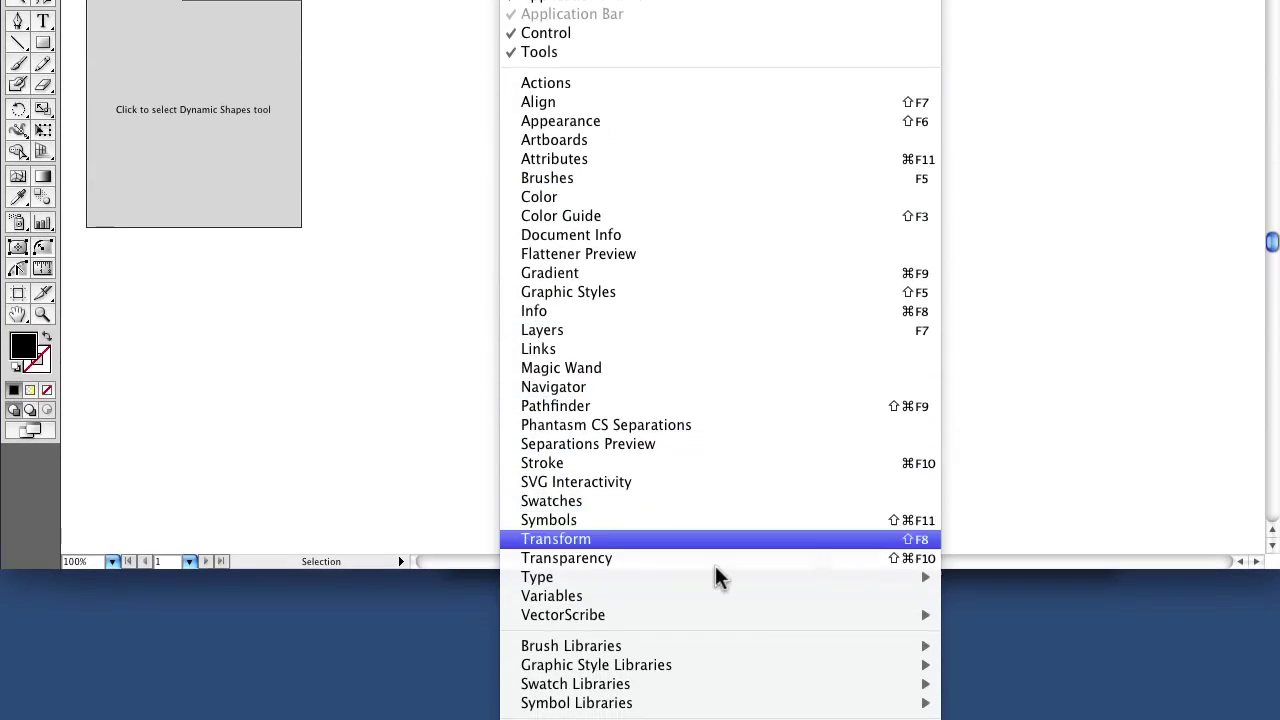
mouse_move(886, 698)
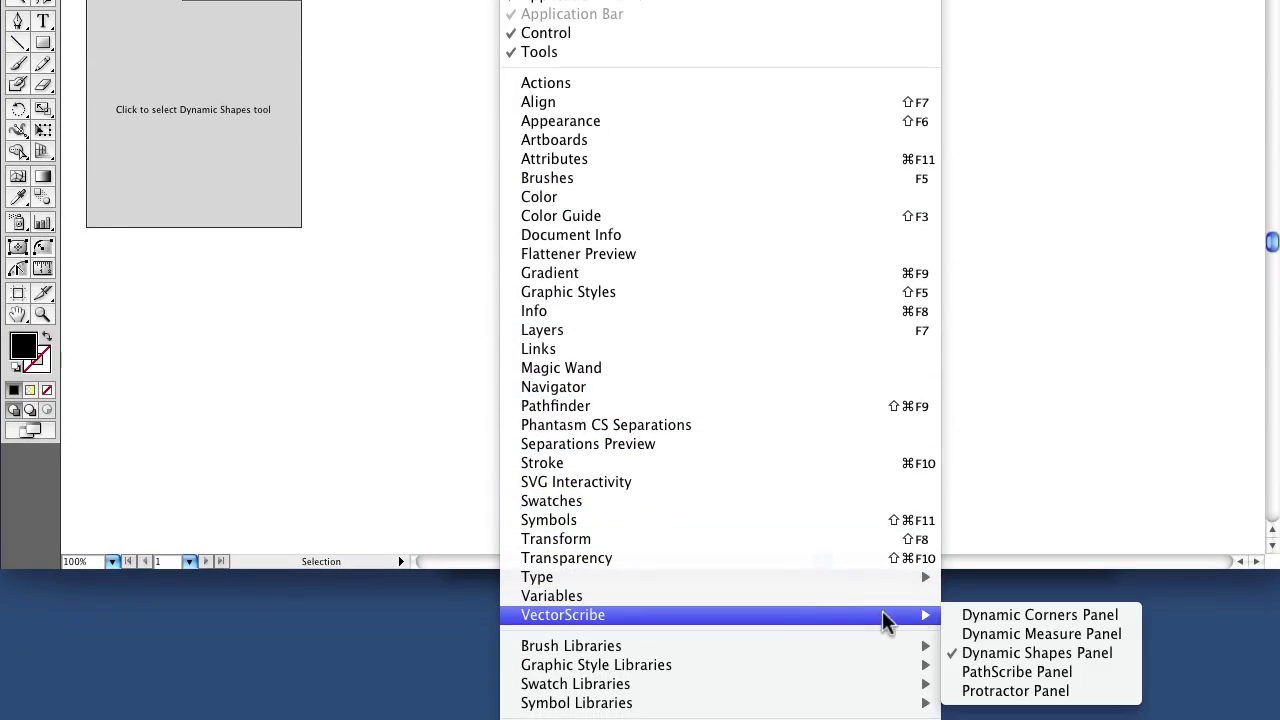
click(1035, 617)
click(530, 12)
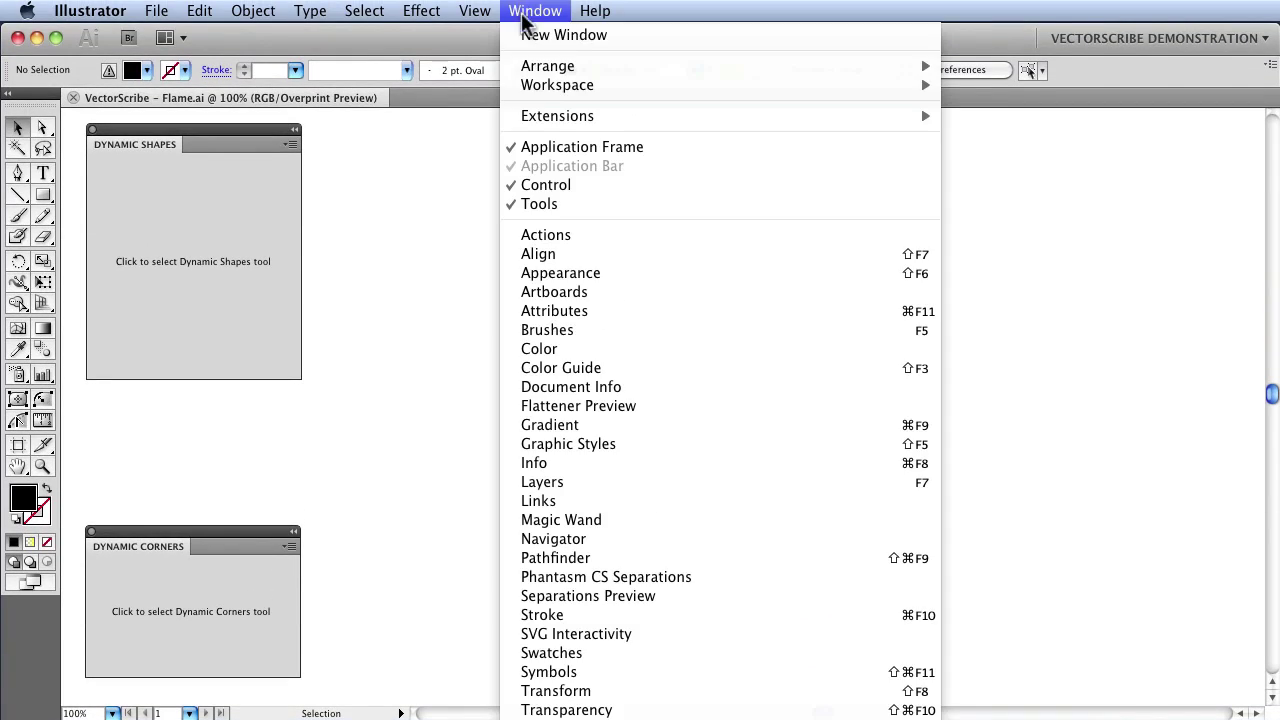
mouse_move(886, 615)
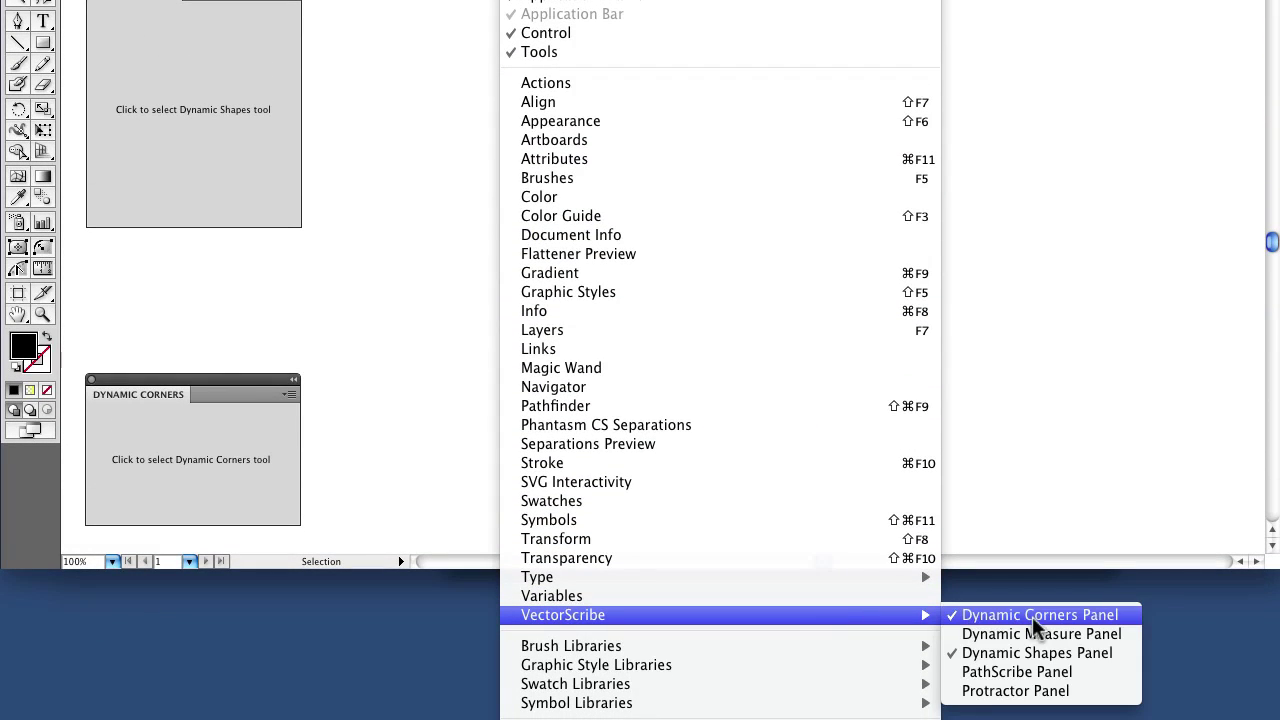
click(1034, 674)
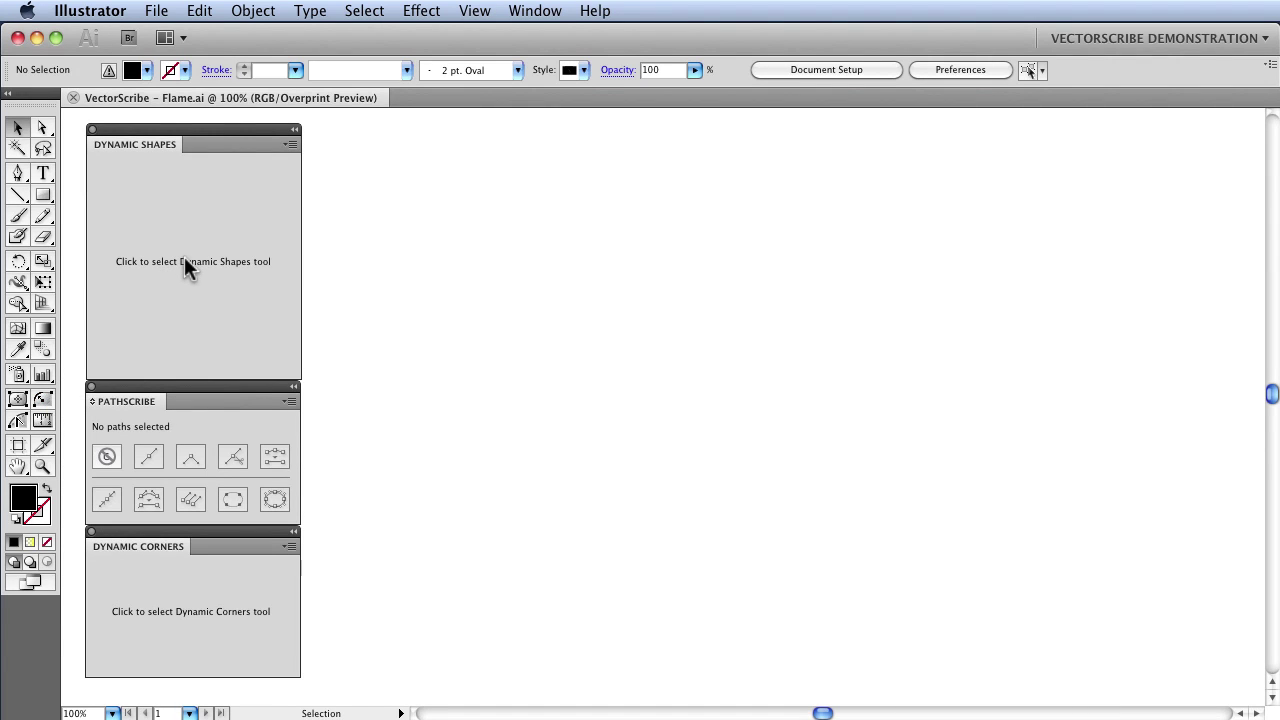
- Draw a large, upright black dynamic star near page centre and reduce it to three points
click(184, 257)
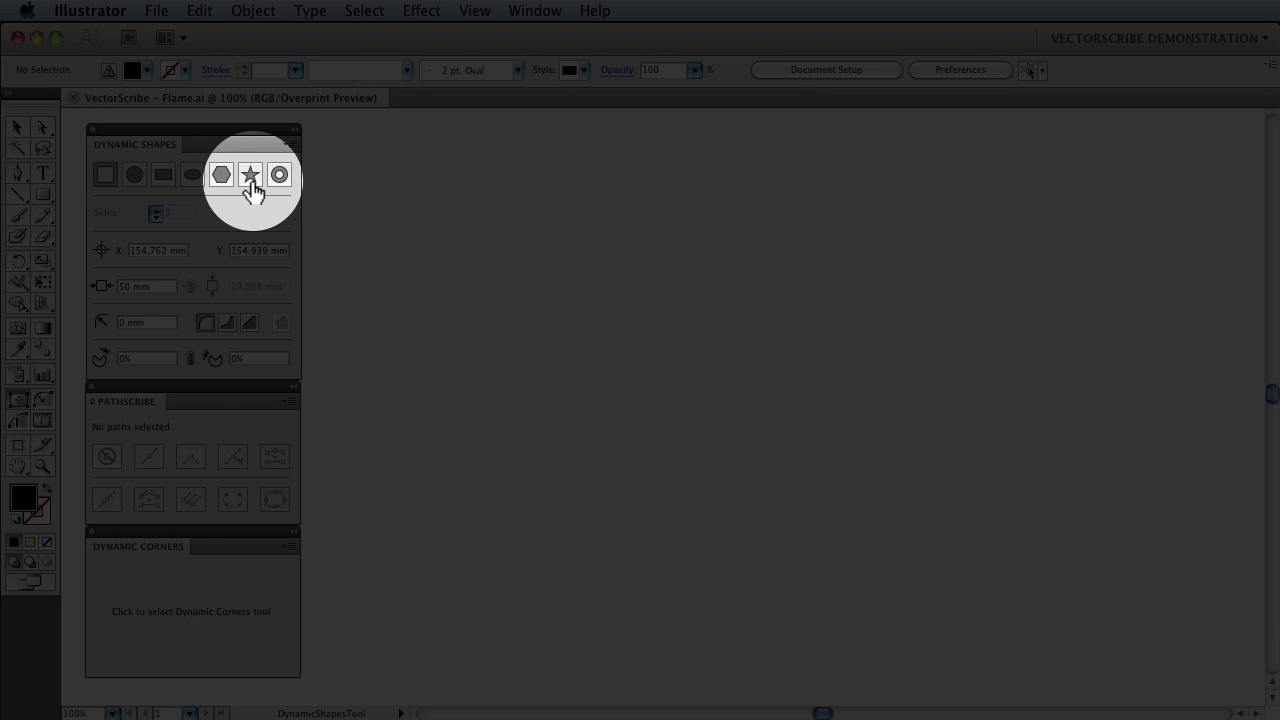
click(251, 182)
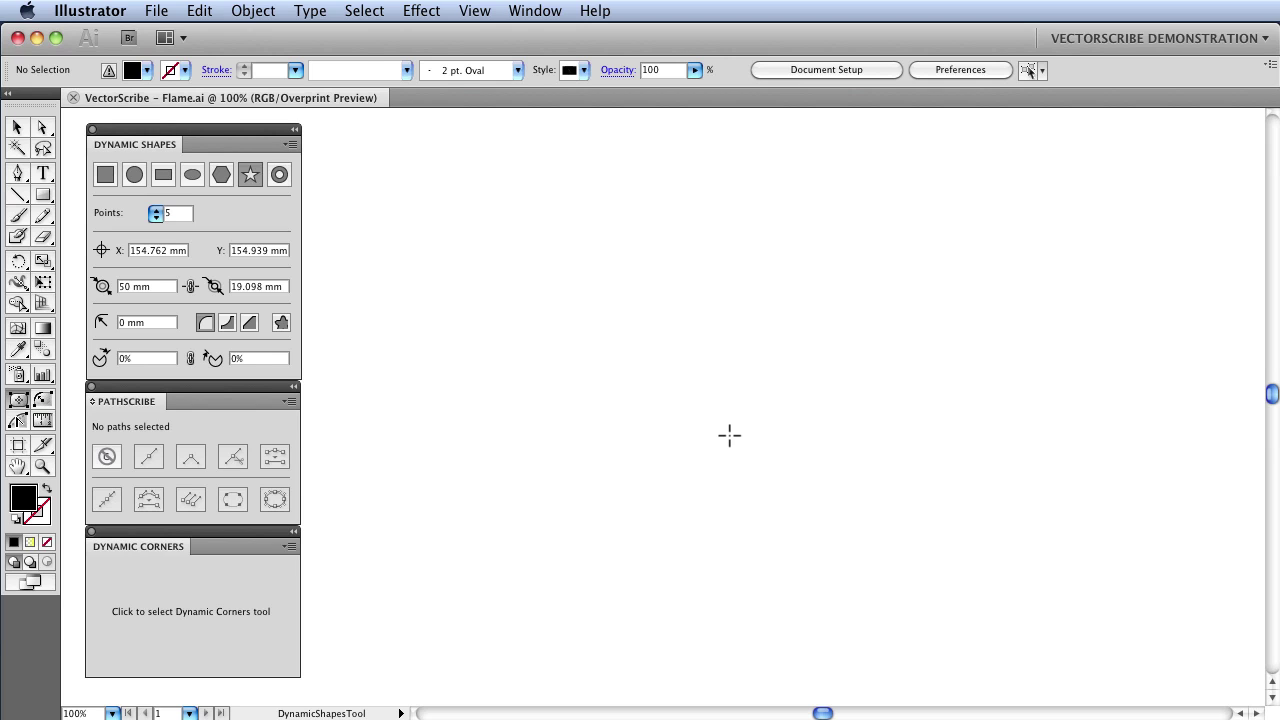
drag(734, 432, 733, 191)
key(shift)
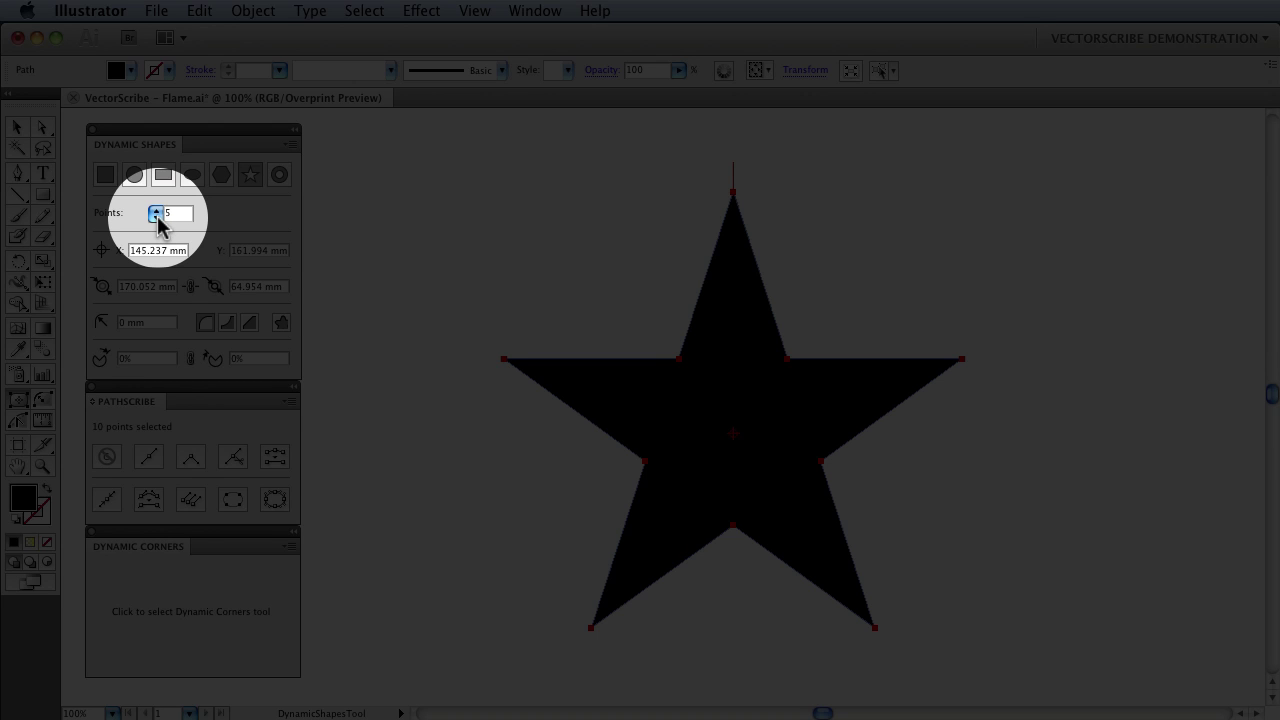
click(156, 217)
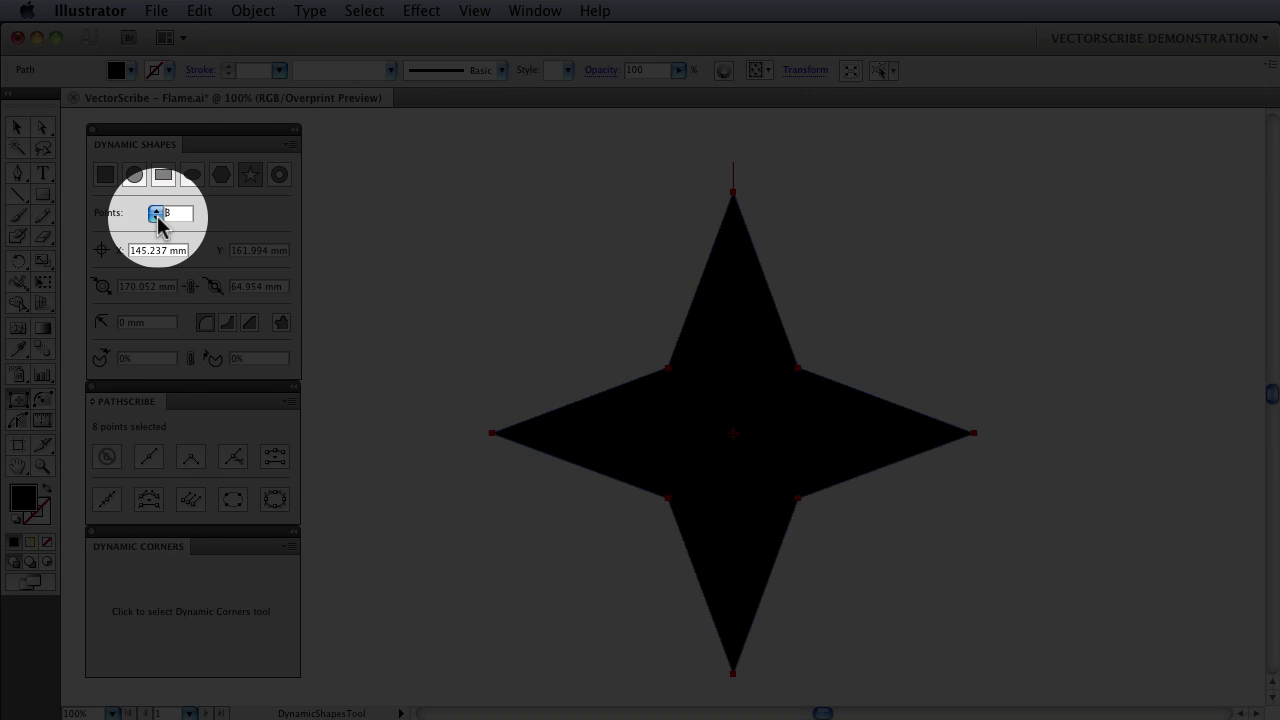
click(156, 217)
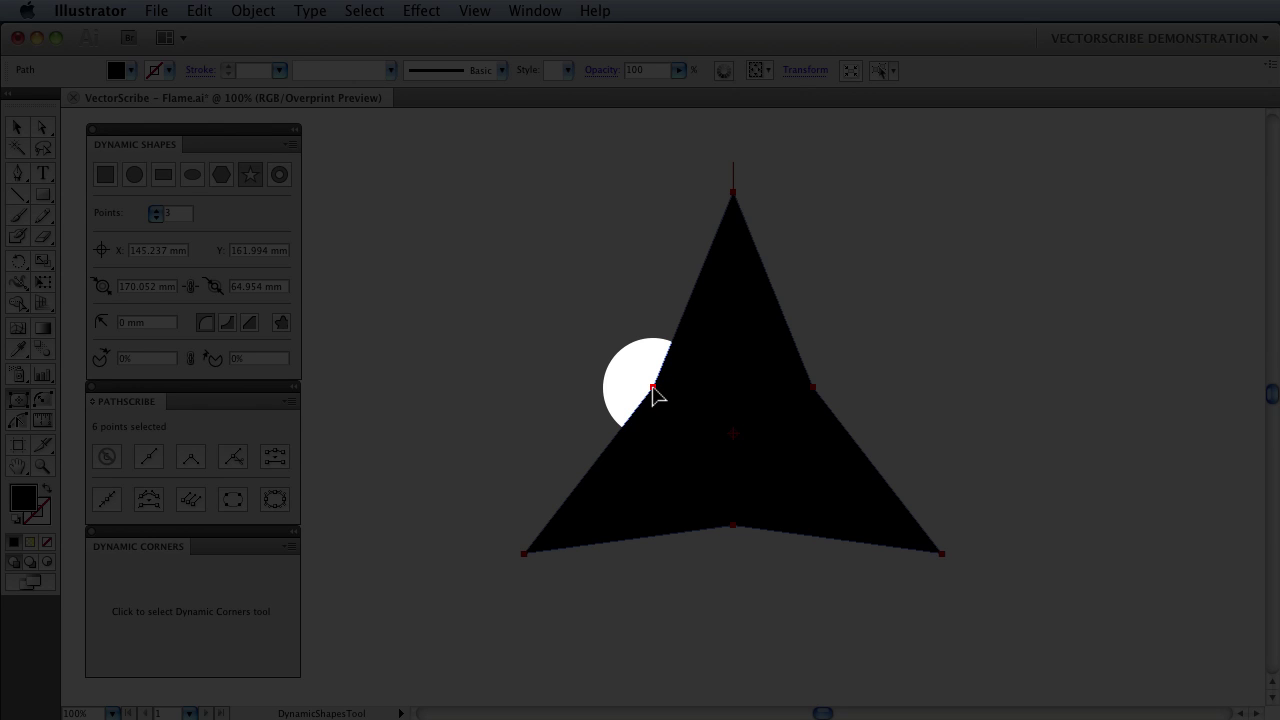
- Drag the star's left inner anchor outward until the inner radius reaches 128.53 mm
click(652, 389)
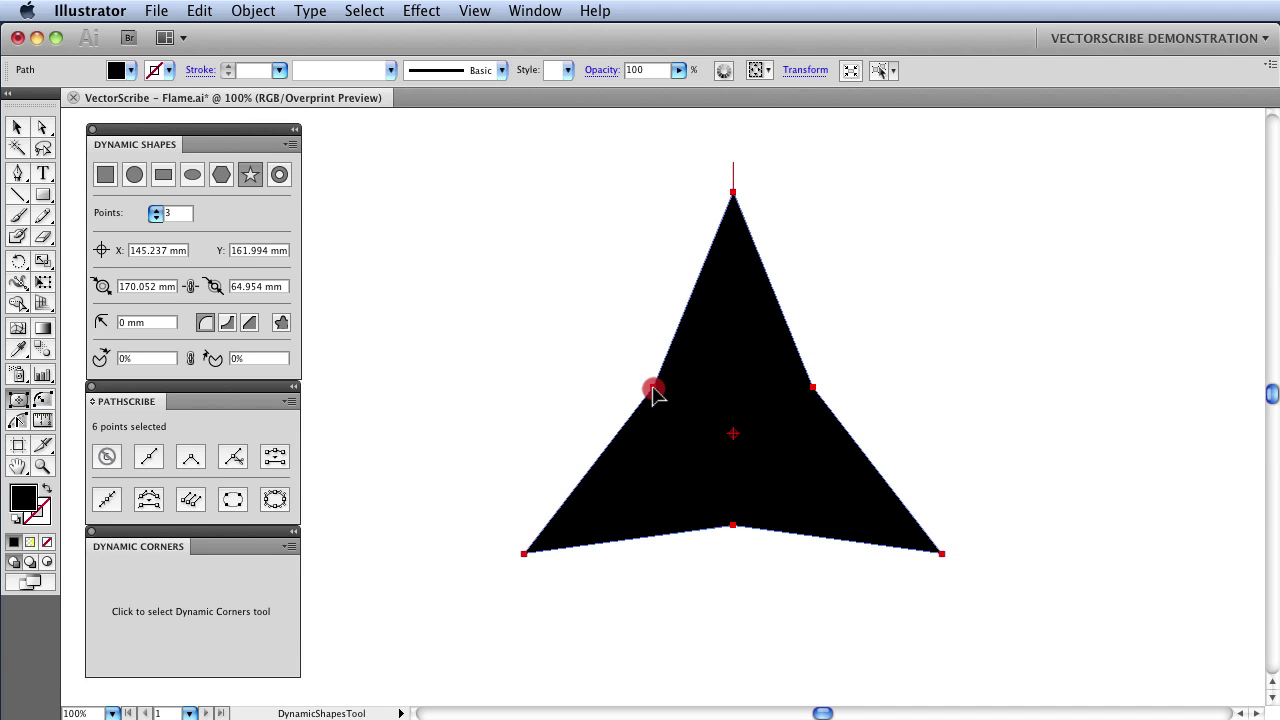
drag(652, 389, 571, 376)
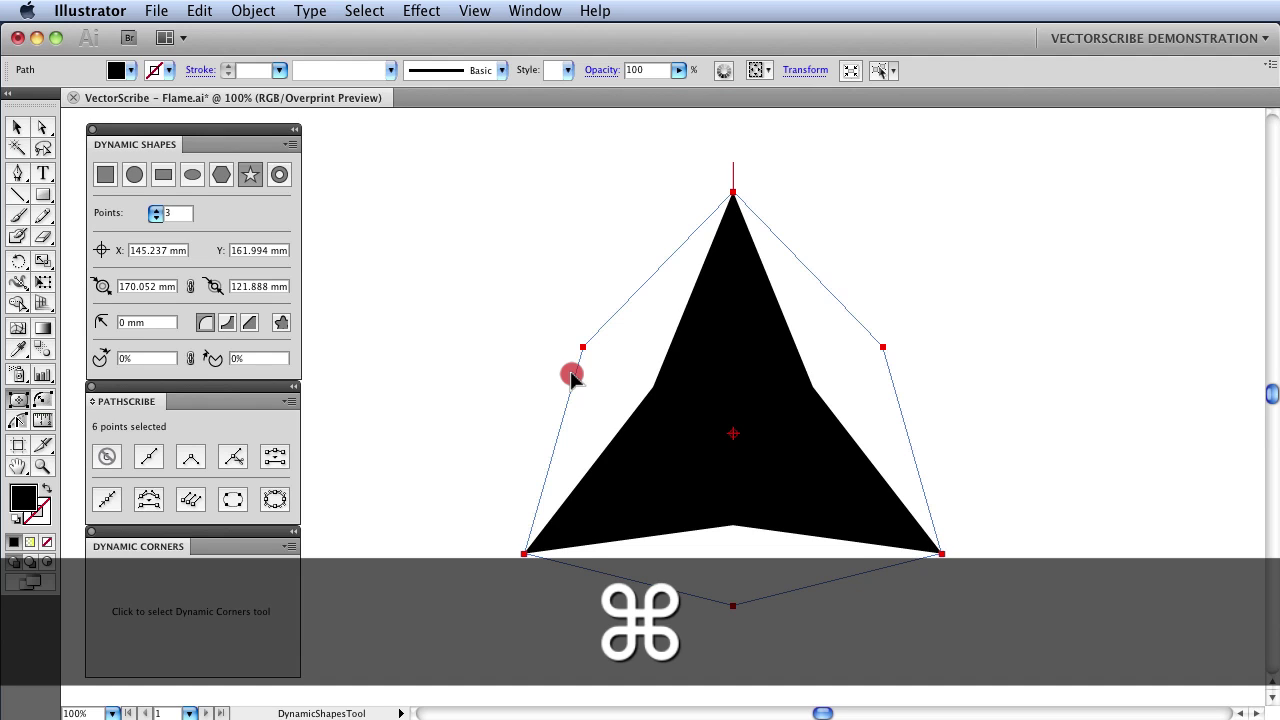
drag(571, 376, 566, 371)
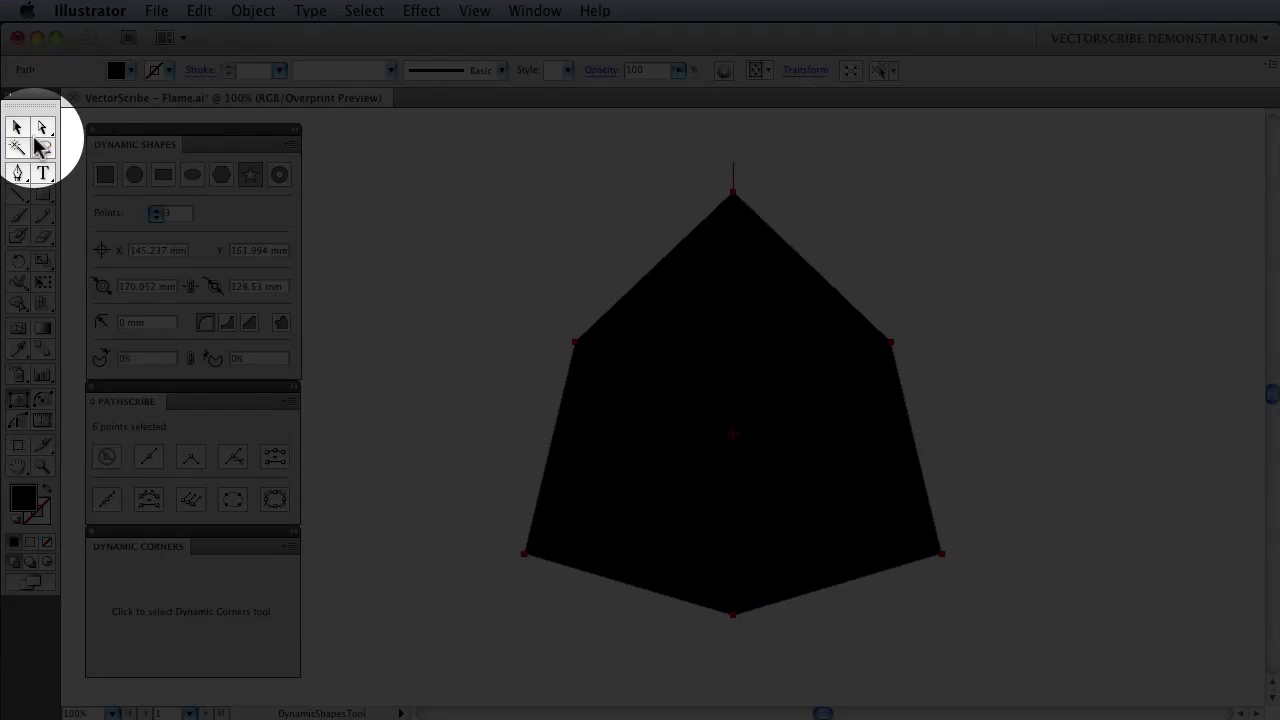
- With the Selection tool, Option-drag the left-middle handle inward to narrow the shape about its centre
key(v)
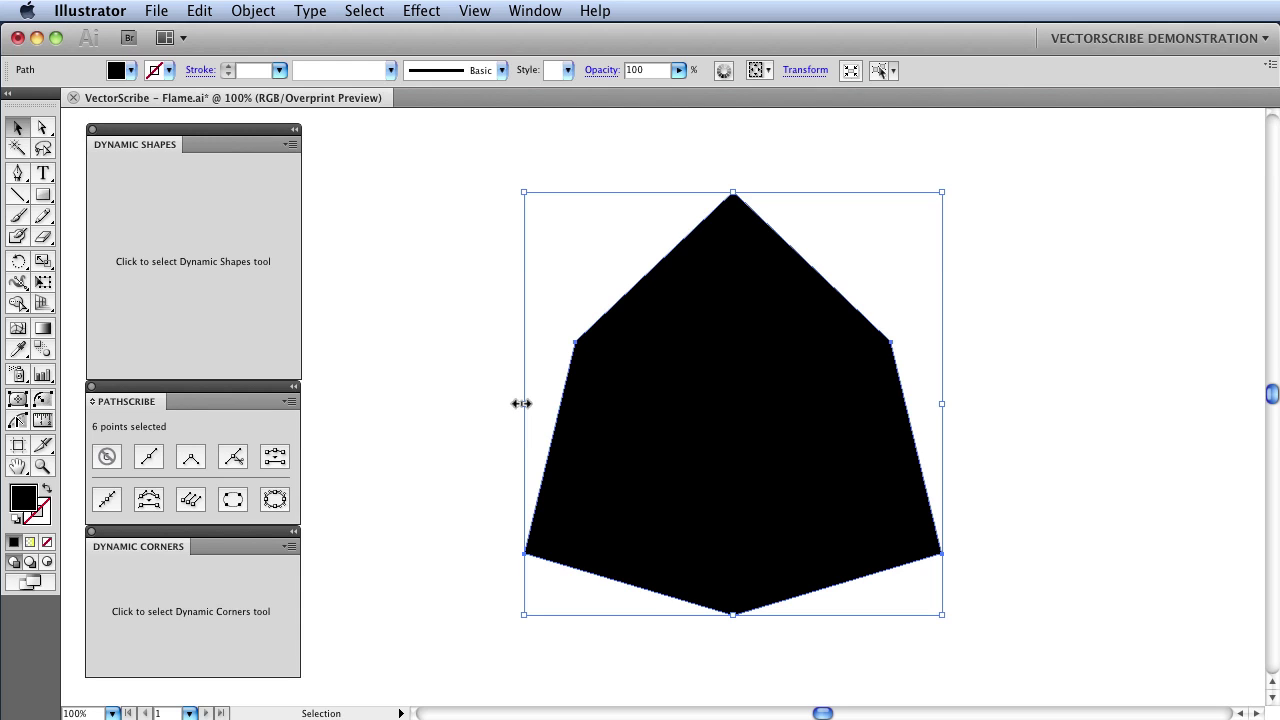
drag(522, 403, 579, 412)
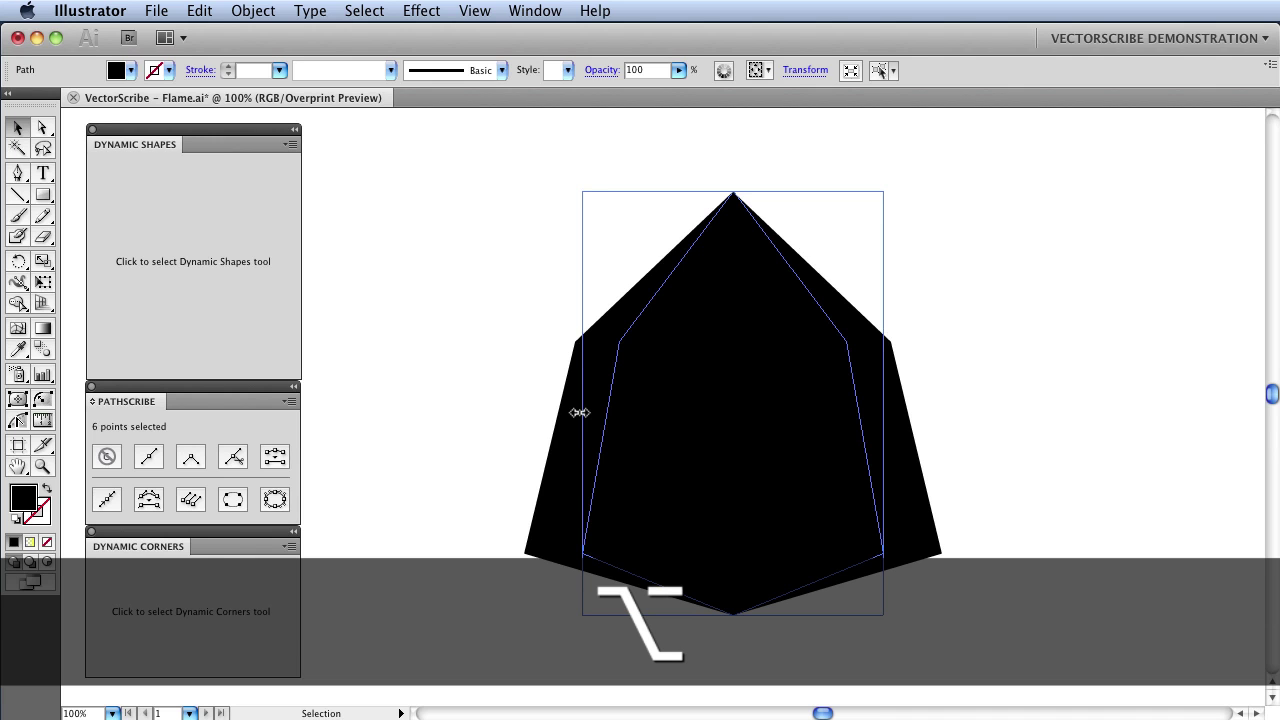
mouse_move(579, 412)
mouse_down()
mouse_move(594, 412)
mouse_move(586, 336)
mouse_move(774, 429)
mouse_move(674, 409)
mouse_move(677, 420)
mouse_move(571, 411)
mouse_move(597, 412)
mouse_up()
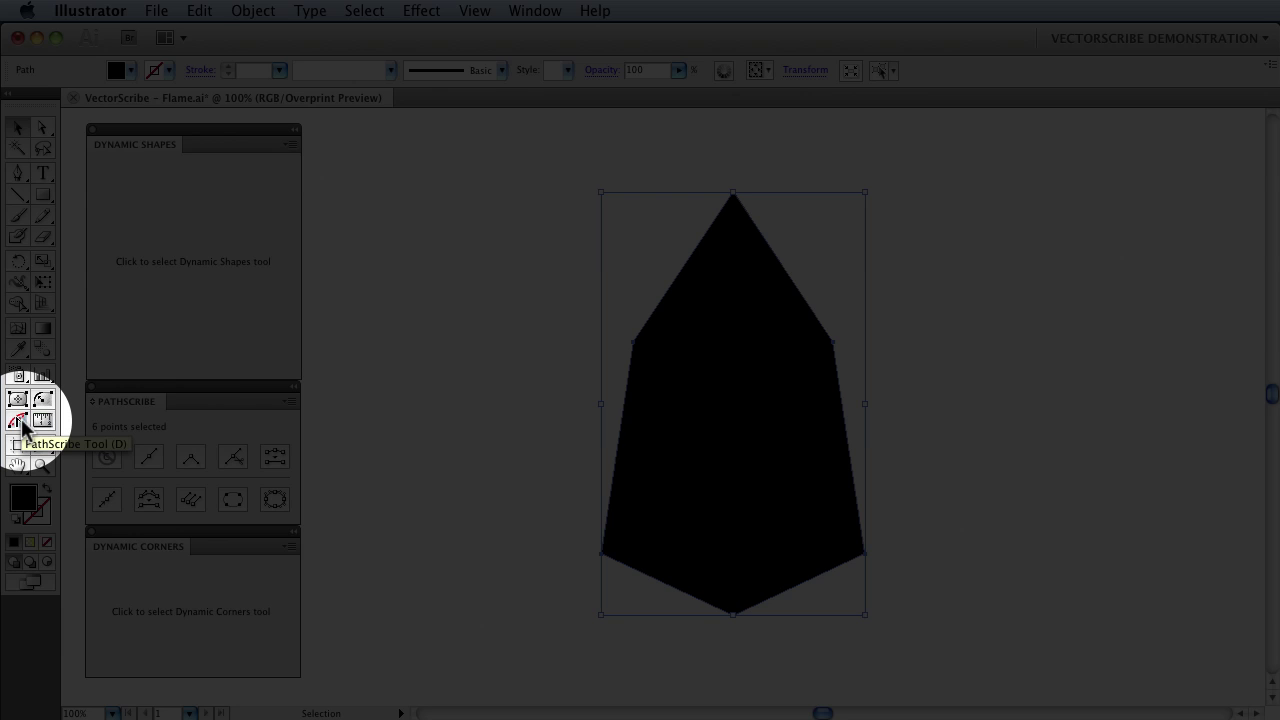
- Curve the upper-left, left, right and upper-right edges outward with PathScribe
click(18, 421)
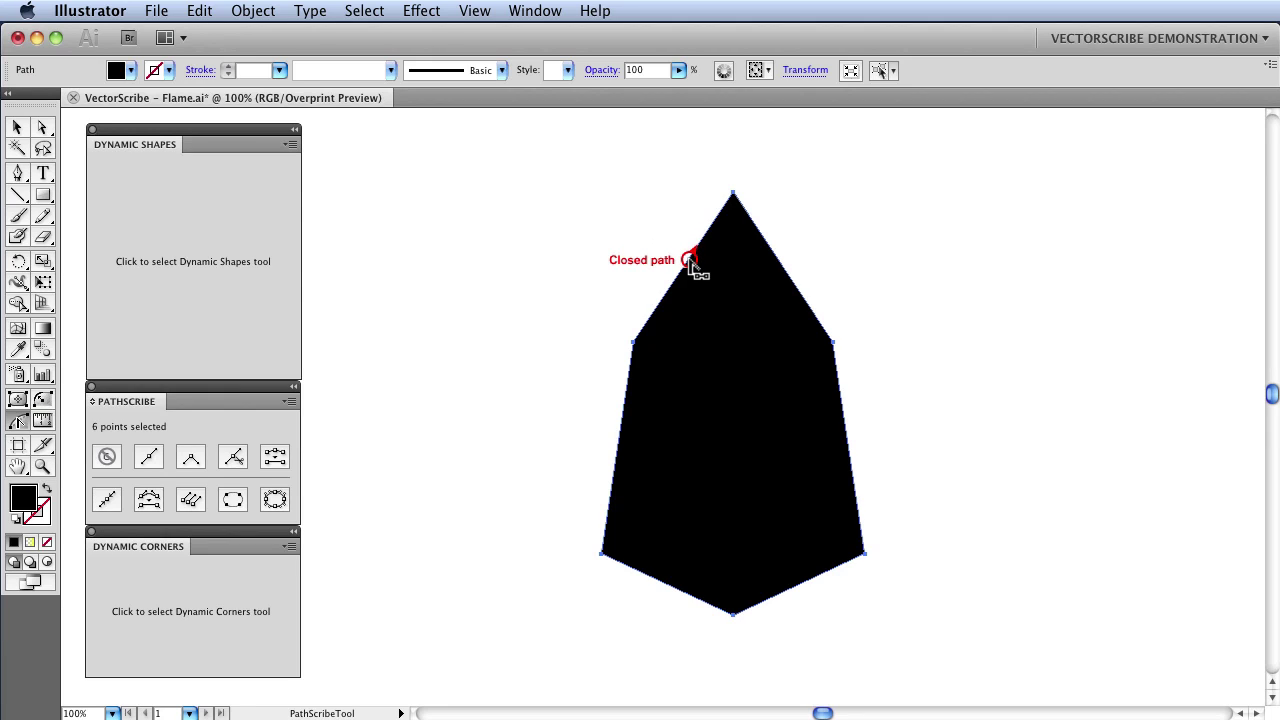
drag(693, 263, 724, 272)
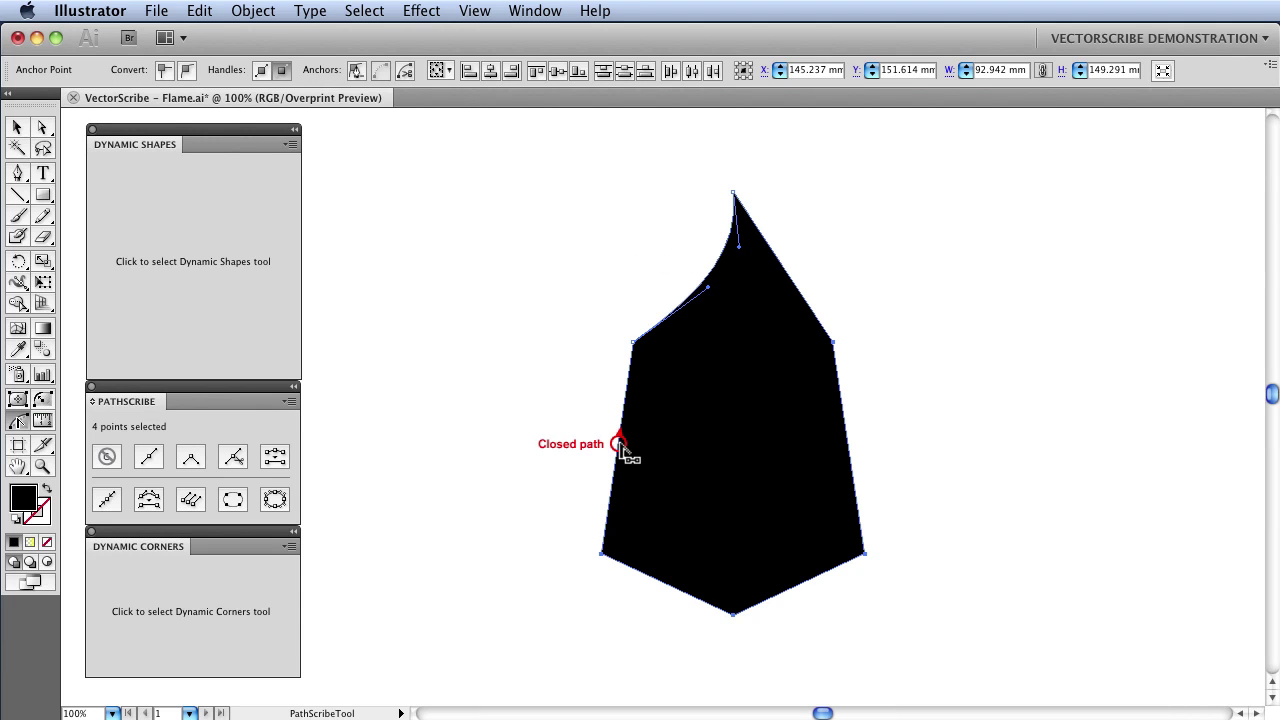
drag(620, 448, 590, 436)
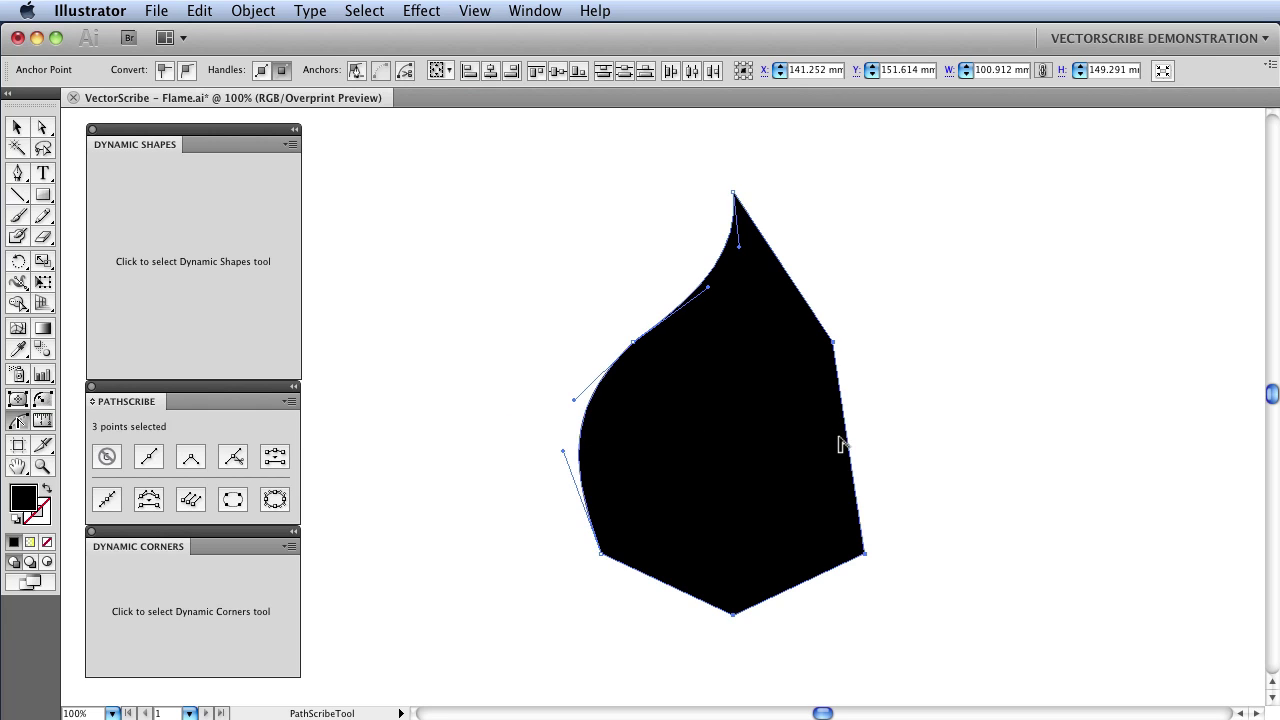
drag(847, 440, 871, 436)
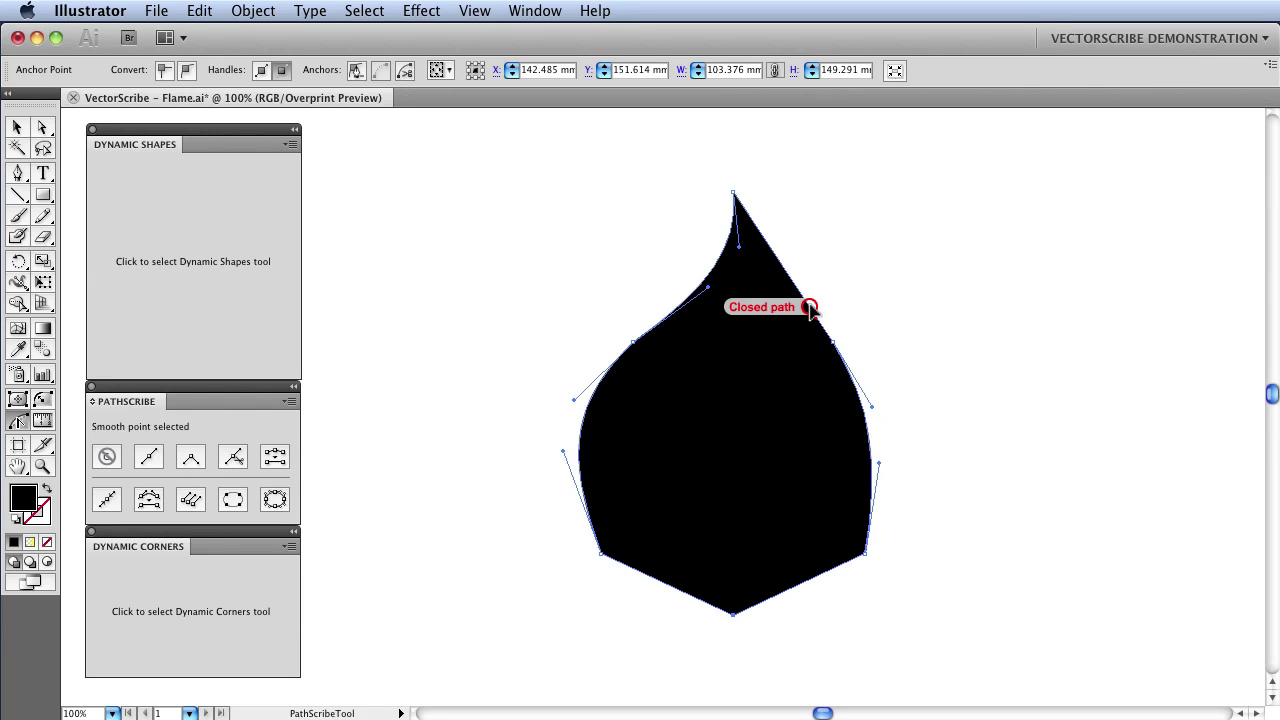
drag(809, 305, 822, 308)
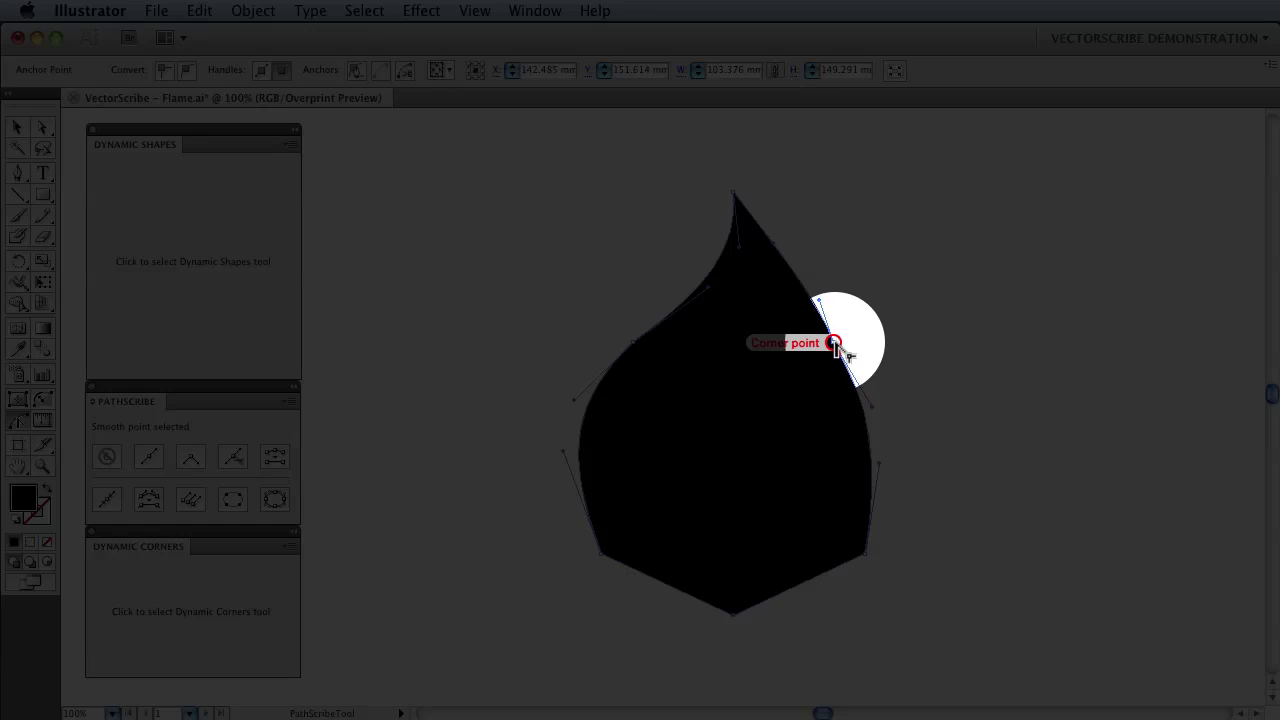
- Marquee-select the two upper side anchors and convert them to smooth points
click(835, 345)
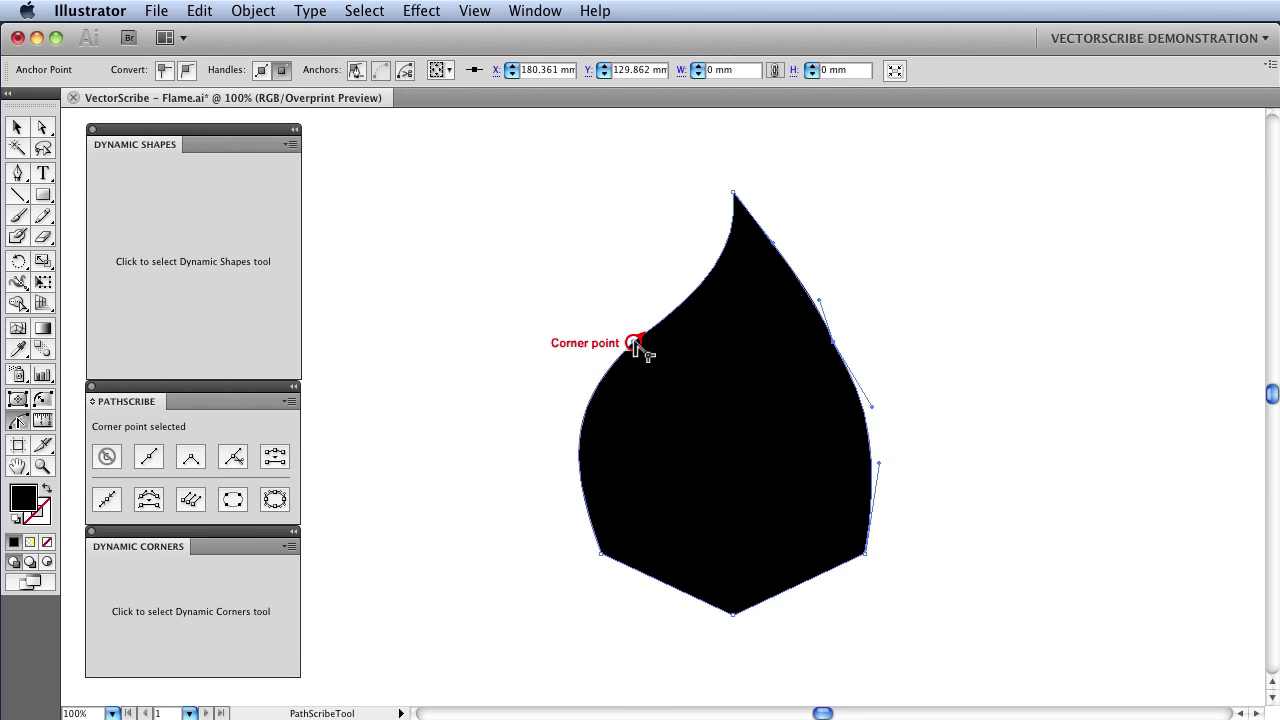
click(636, 343)
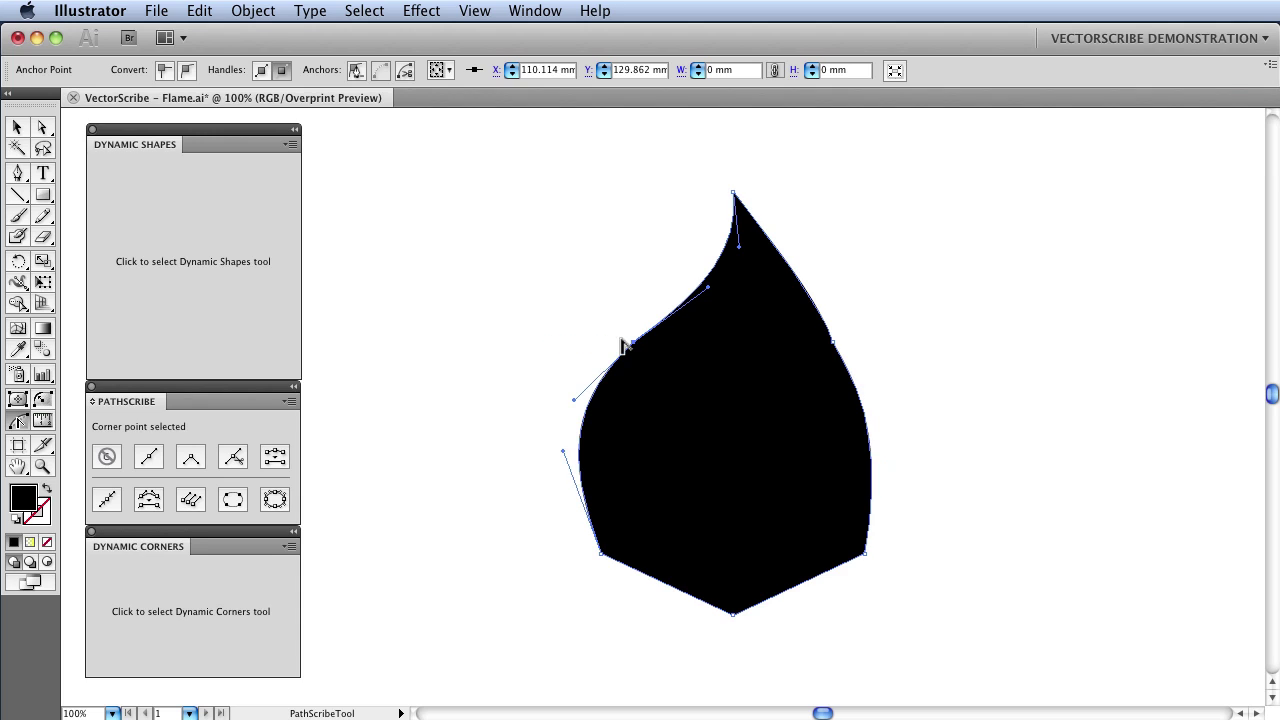
drag(595, 328, 865, 358)
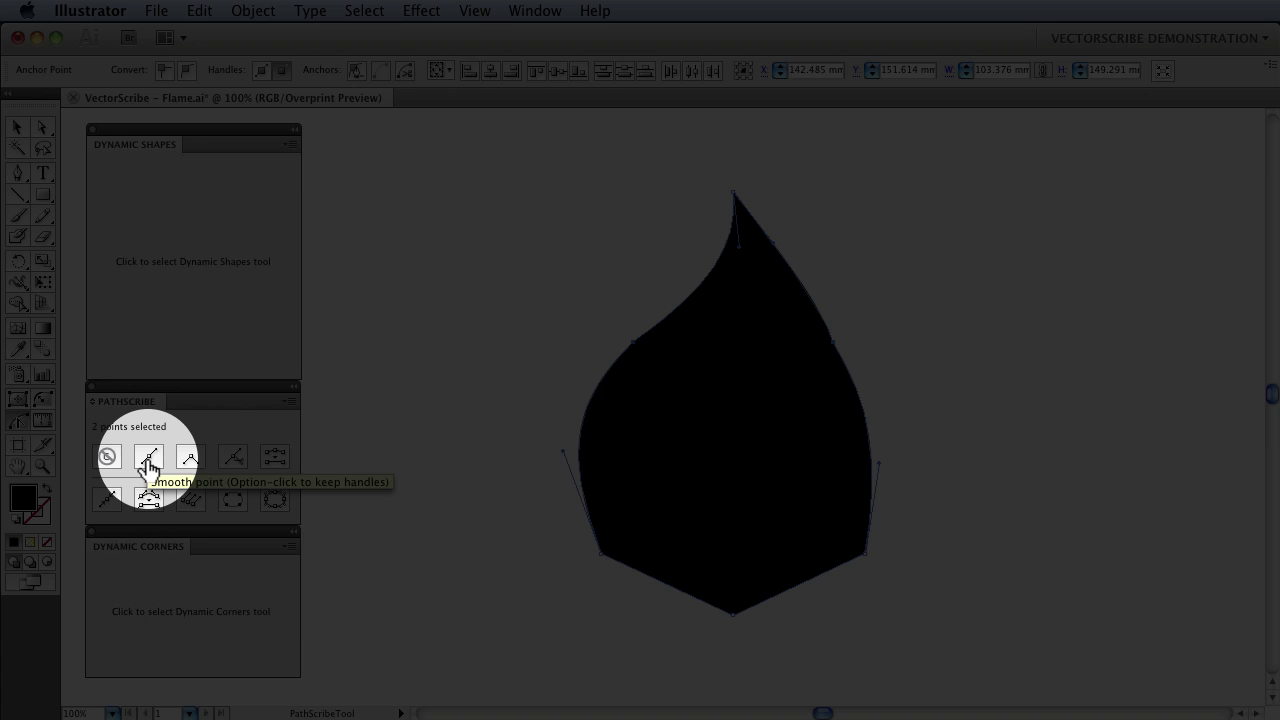
click(148, 462)
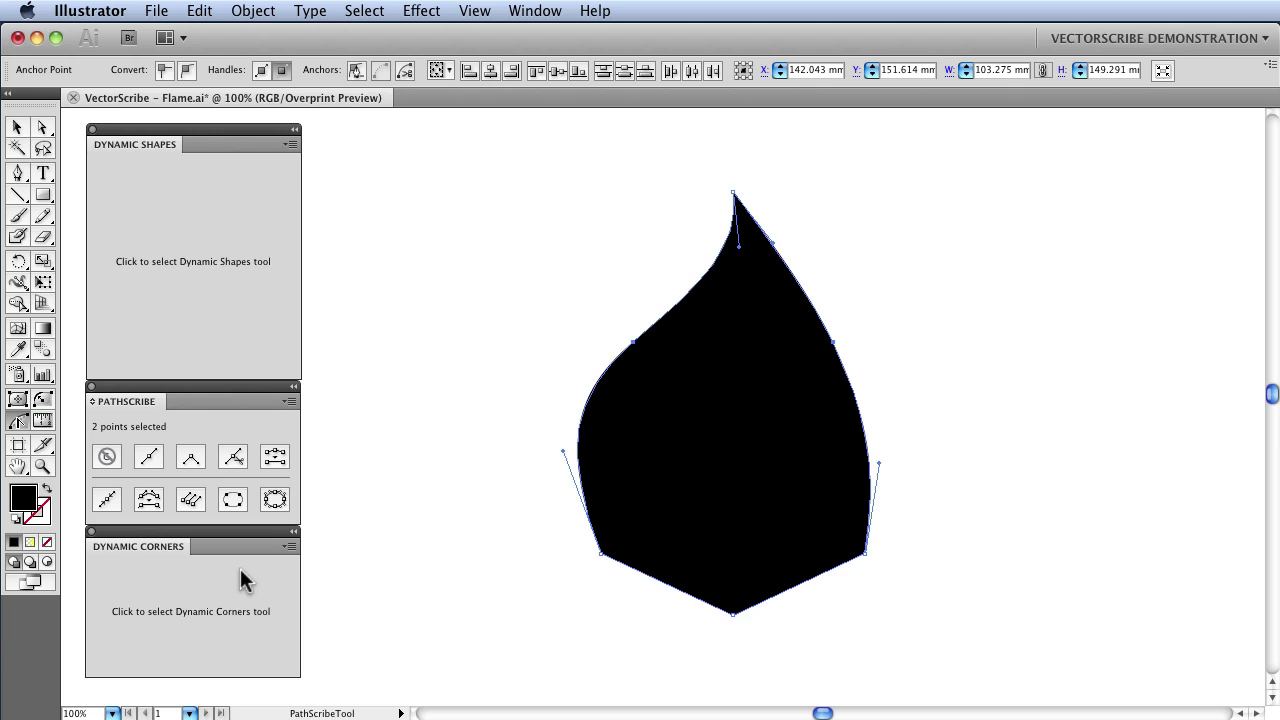
- Set the Dynamic Corners radius to 5 mm
click(179, 619)
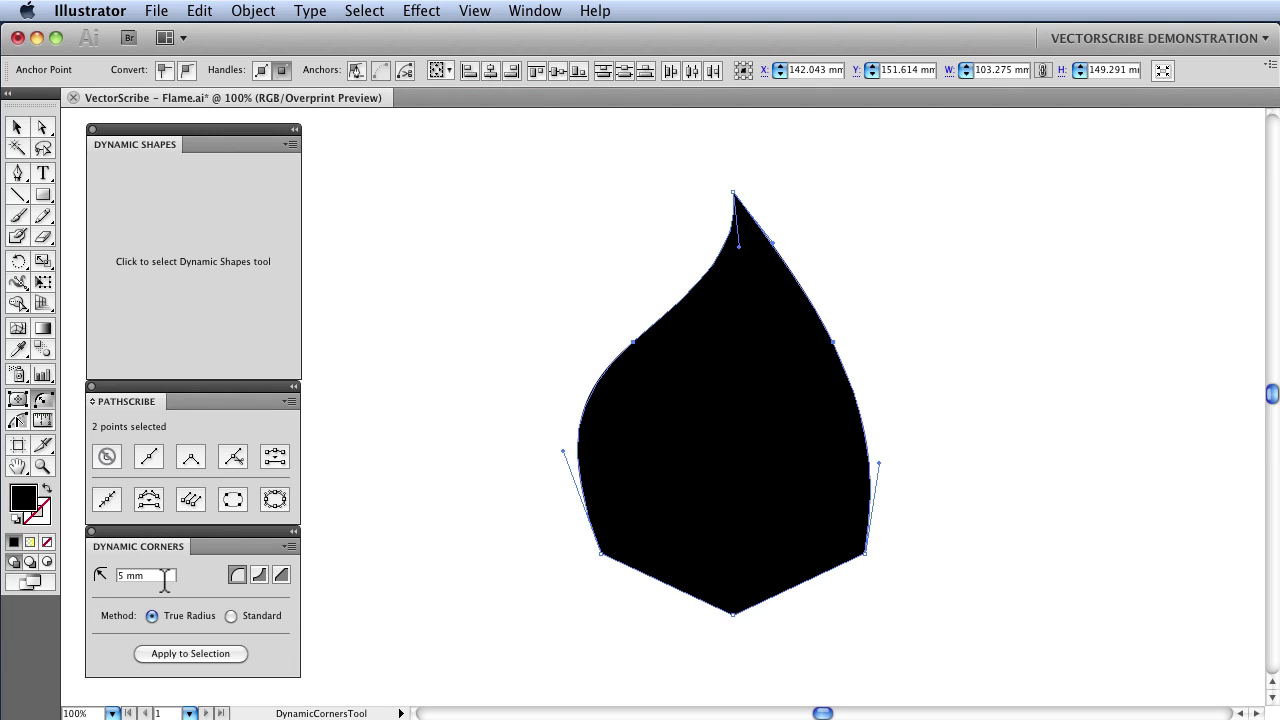
key(BackSpace)
key(BackSpace)
key(BackSpace)
key(Return)
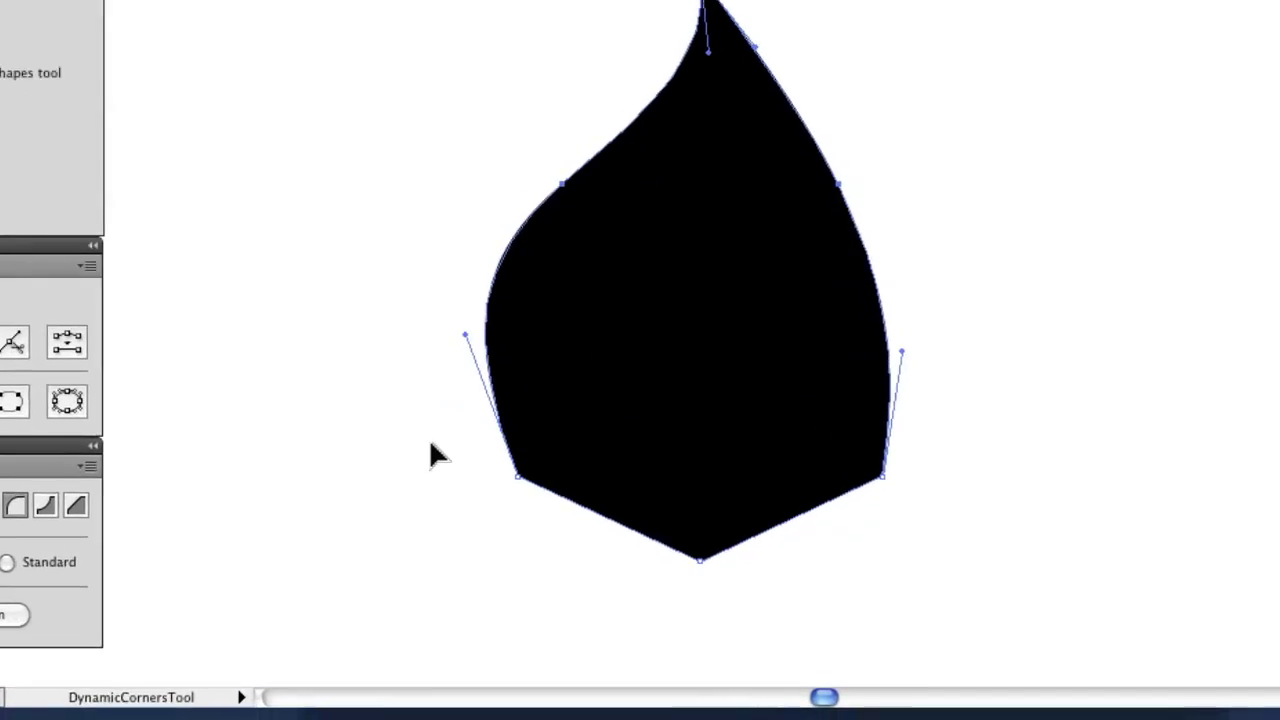
- Option-marquee the flame's three bottom corners to target them for rounding
key(alt)
drag(537, 529, 588, 567)
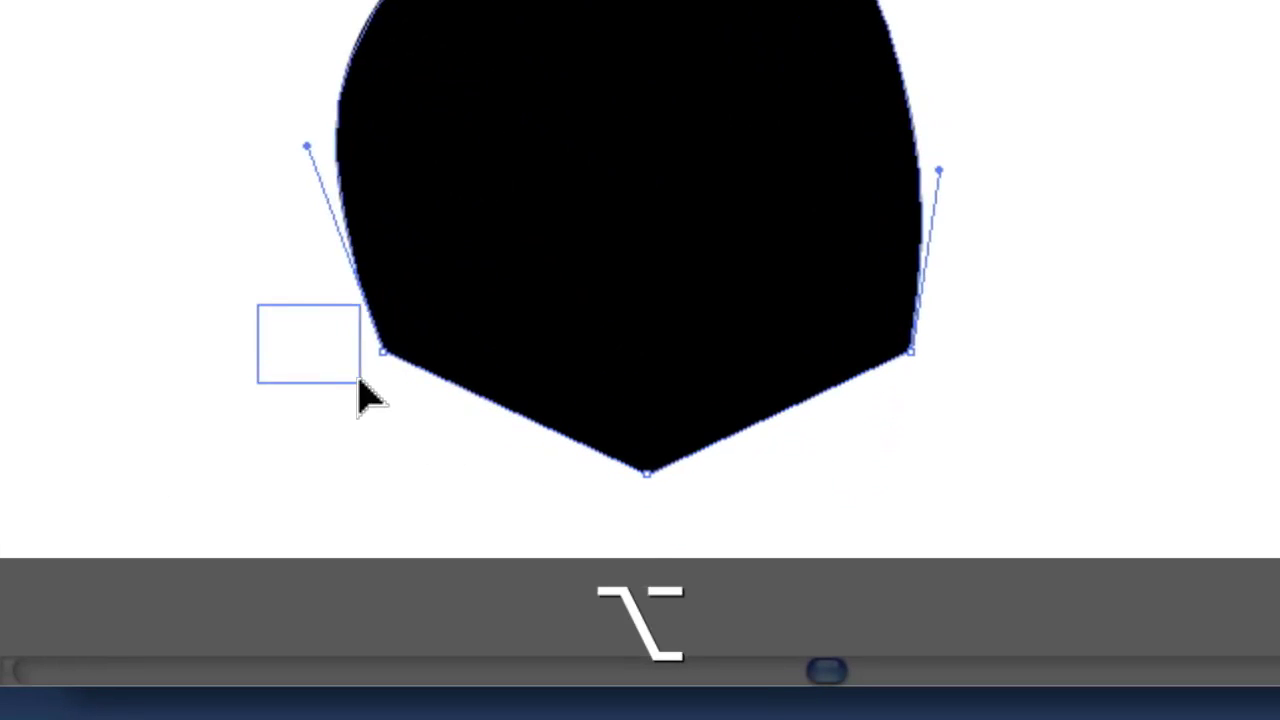
drag(360, 383, 1010, 521)
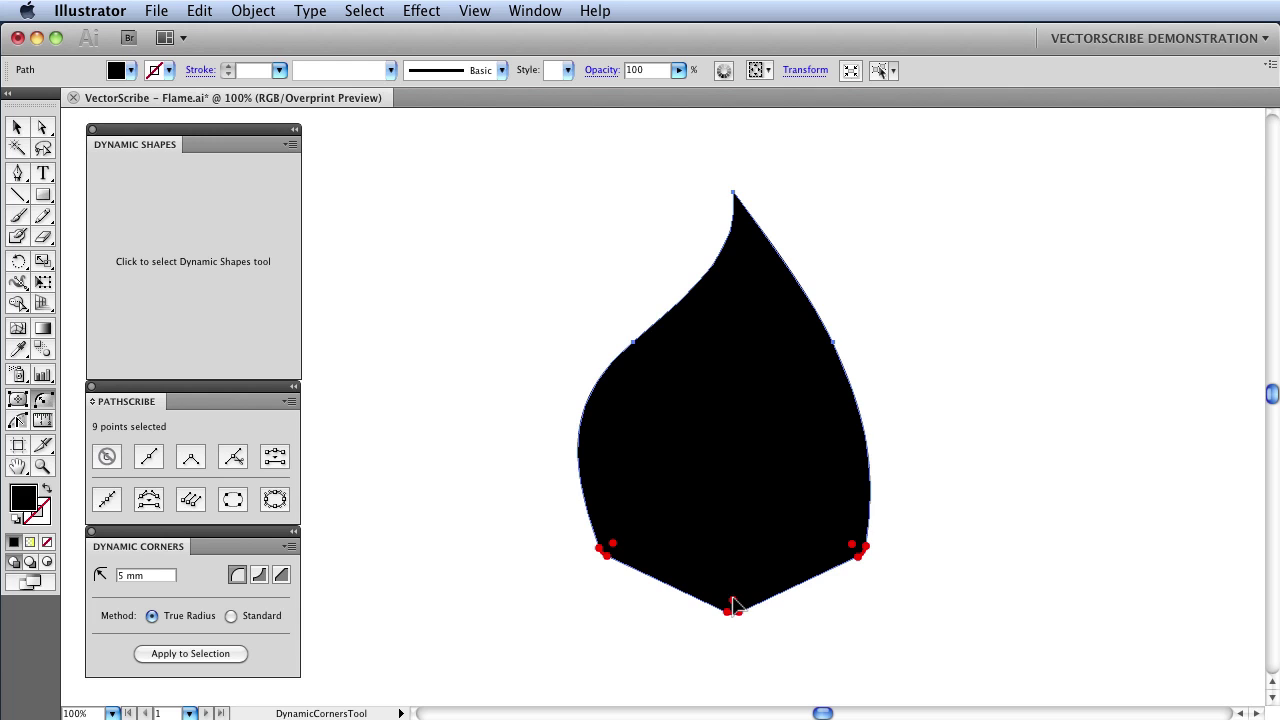
- Drag the corner widgets to merge the three bottom corners into one large, reshaped arc
drag(733, 606, 731, 470)
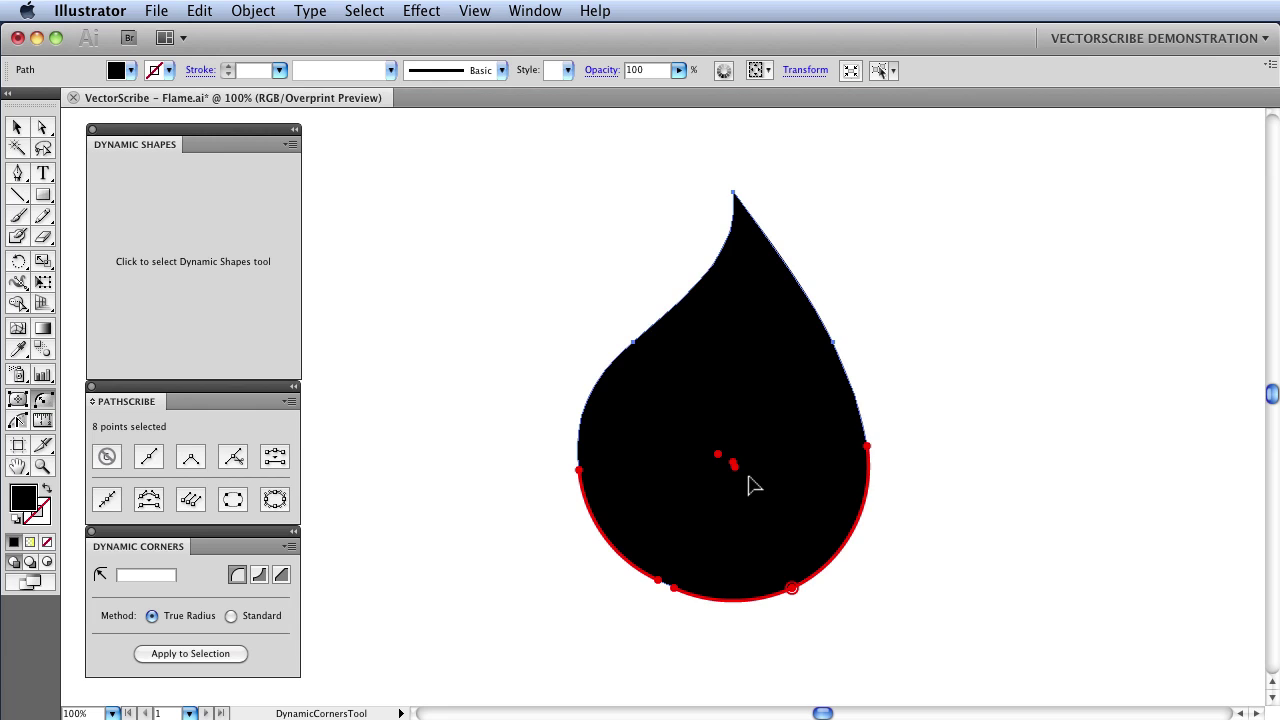
click(735, 467)
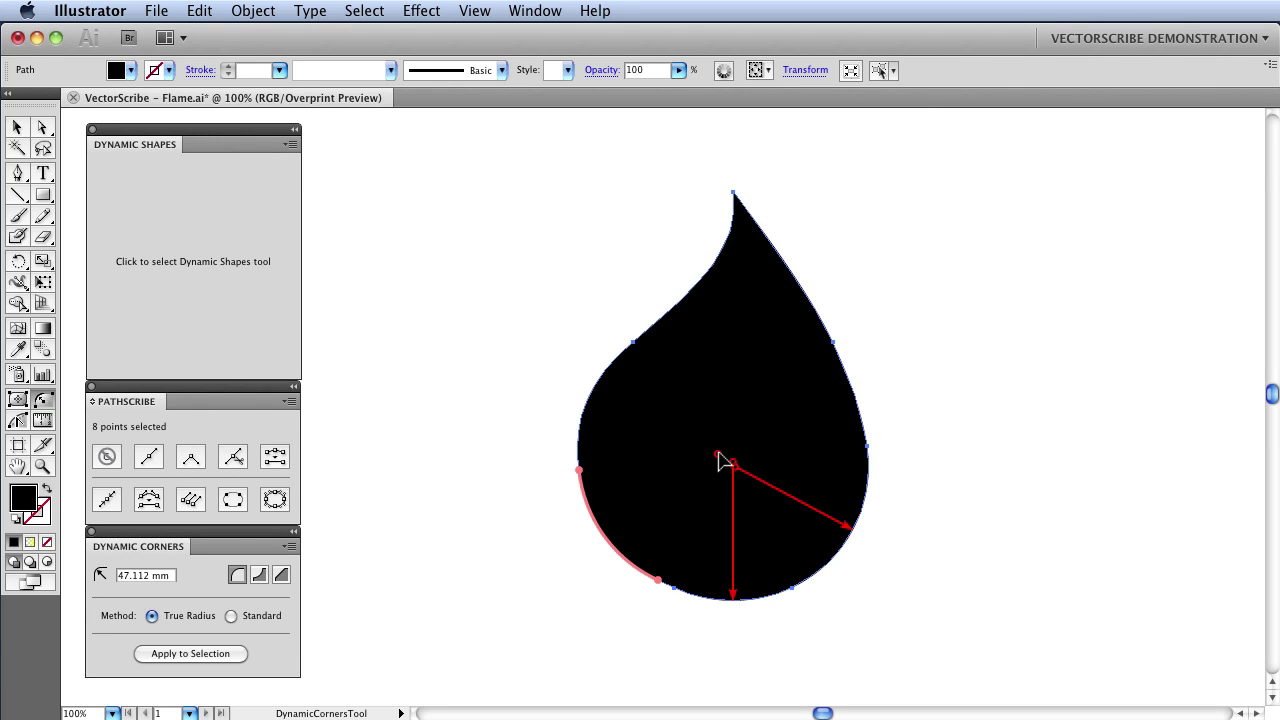
drag(720, 460, 770, 497)
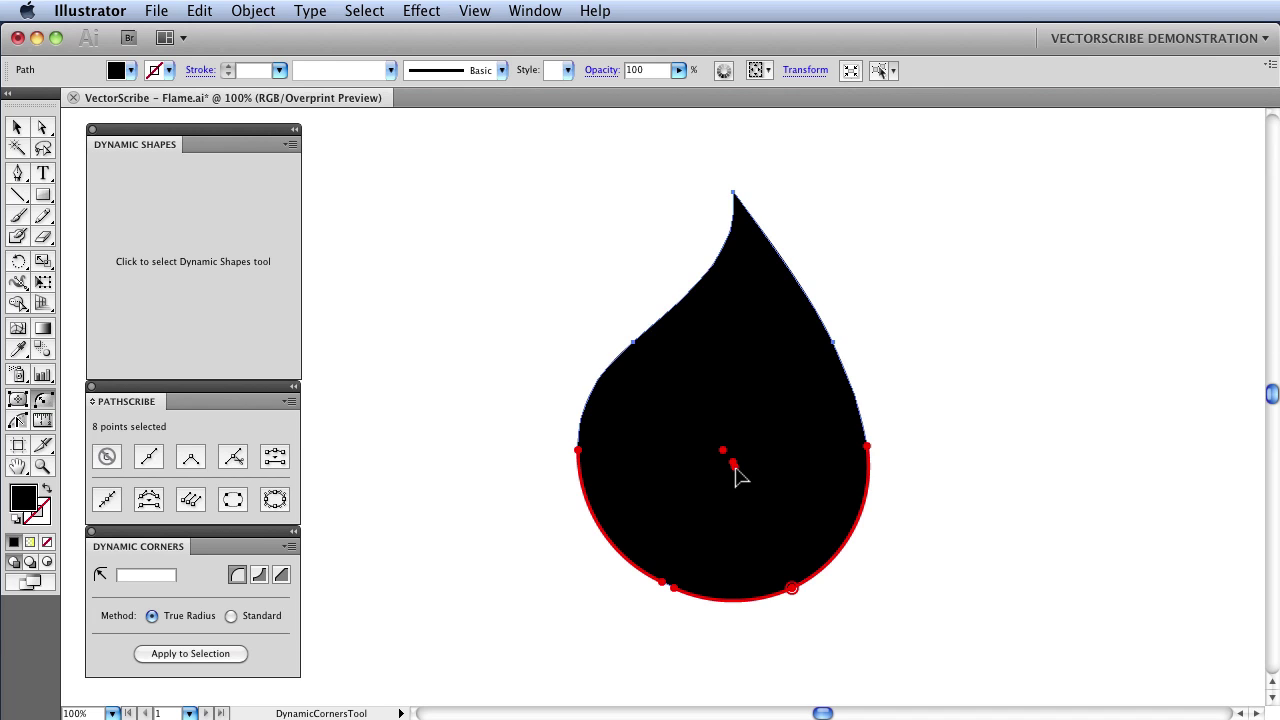
key(alt)
mouse_move(735, 468)
mouse_down()
mouse_move(762, 456)
mouse_move(743, 443)
mouse_move(689, 449)
mouse_move(657, 486)
mouse_move(703, 575)
mouse_move(770, 560)
mouse_move(834, 506)
mouse_move(805, 470)
mouse_move(757, 472)
mouse_move(737, 451)
mouse_move(741, 483)
mouse_up()
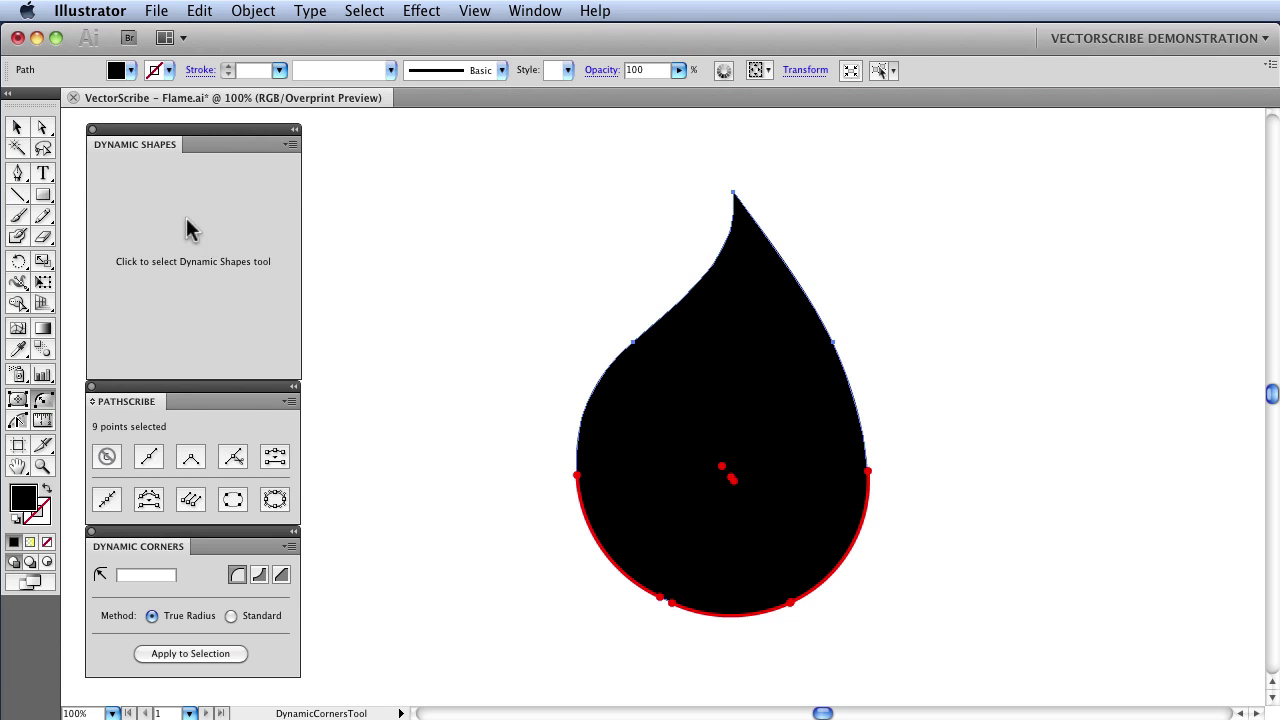
click(17, 127)
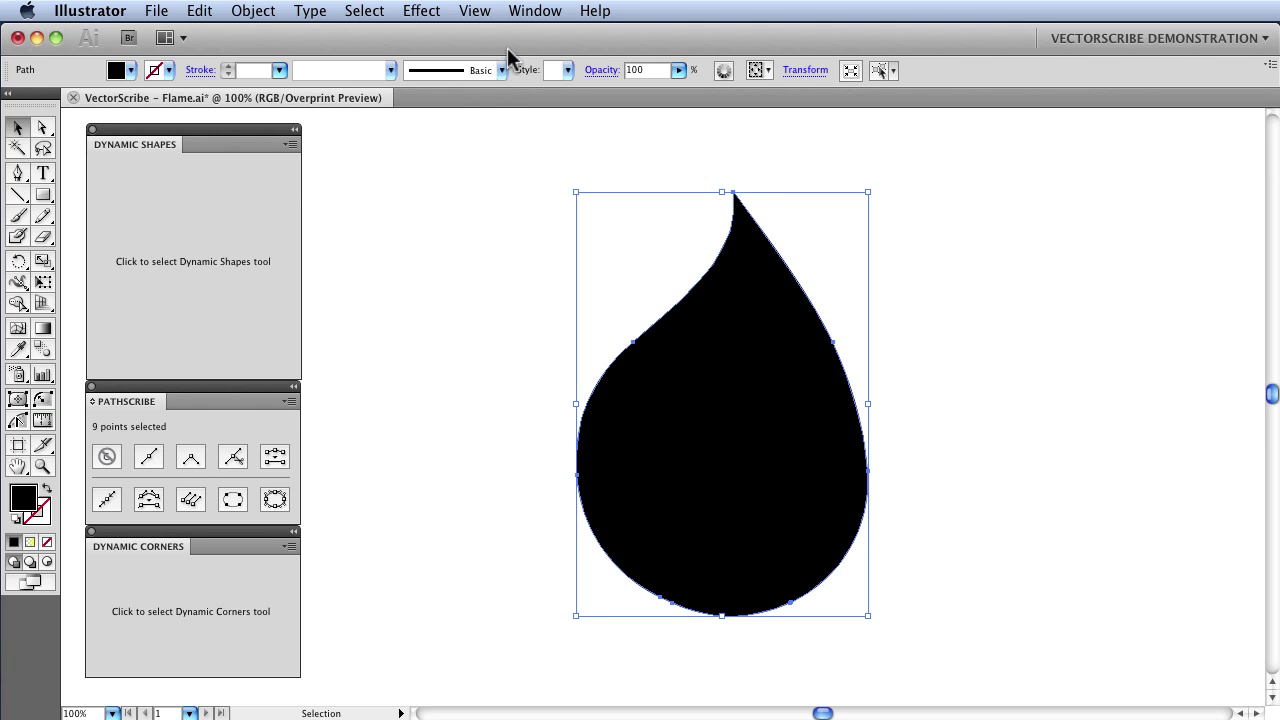
- Open the Graphic Styles panel and apply the Flame style to the teardrop
click(532, 11)
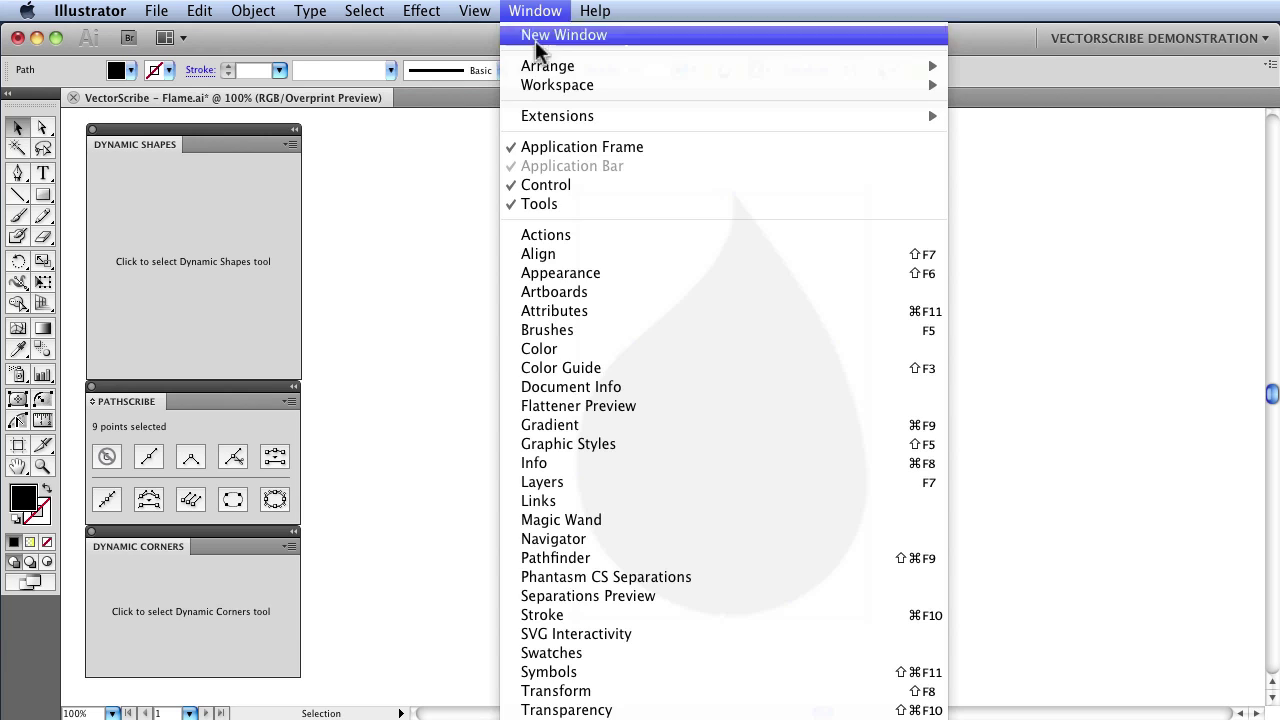
click(580, 447)
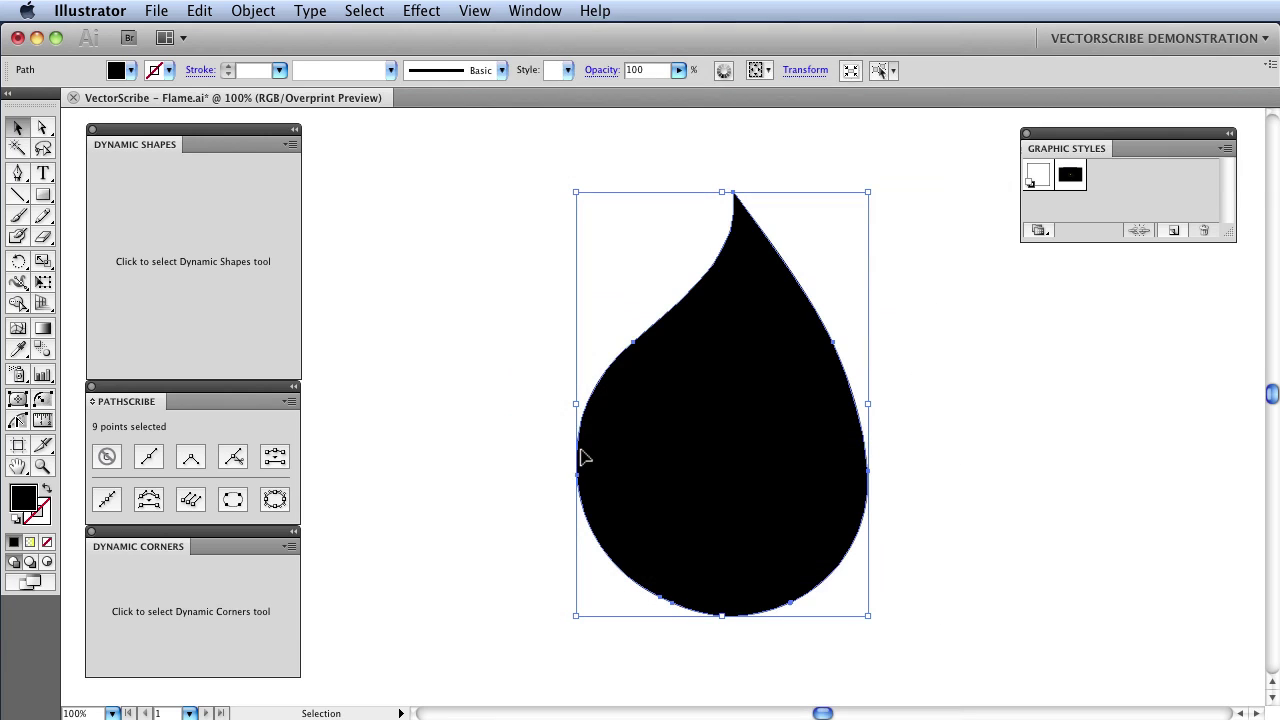
click(1070, 180)
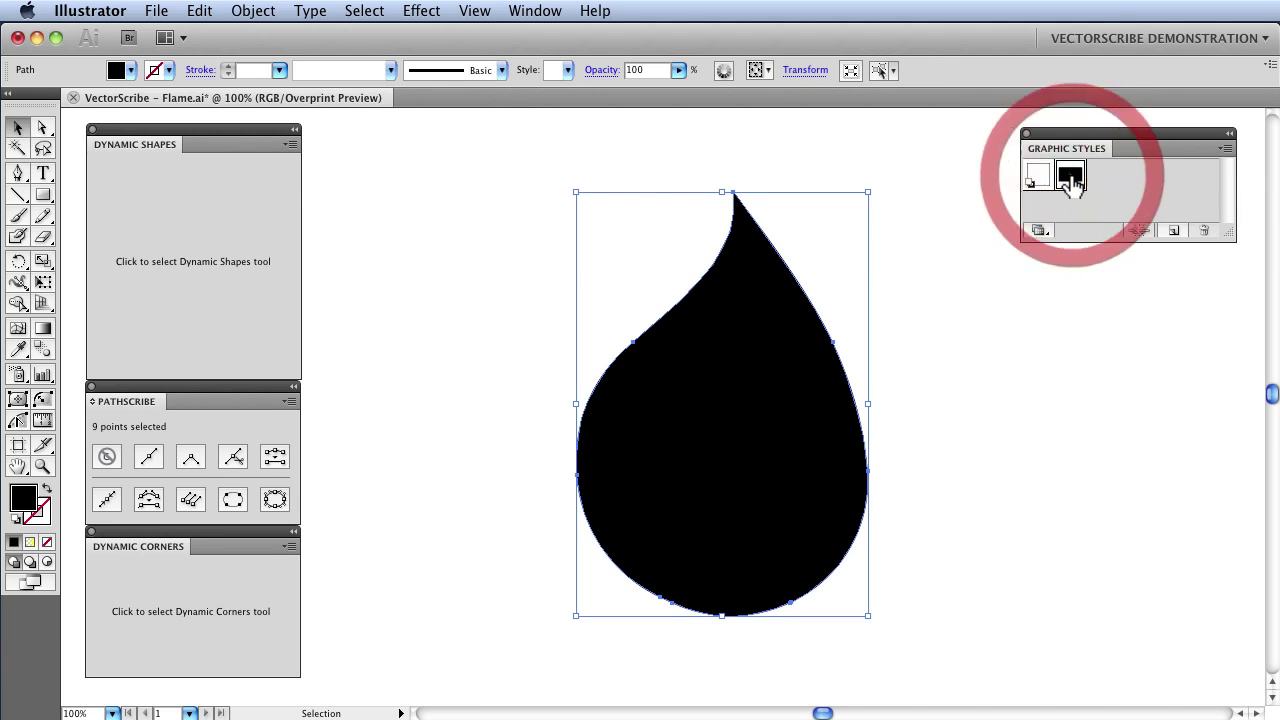